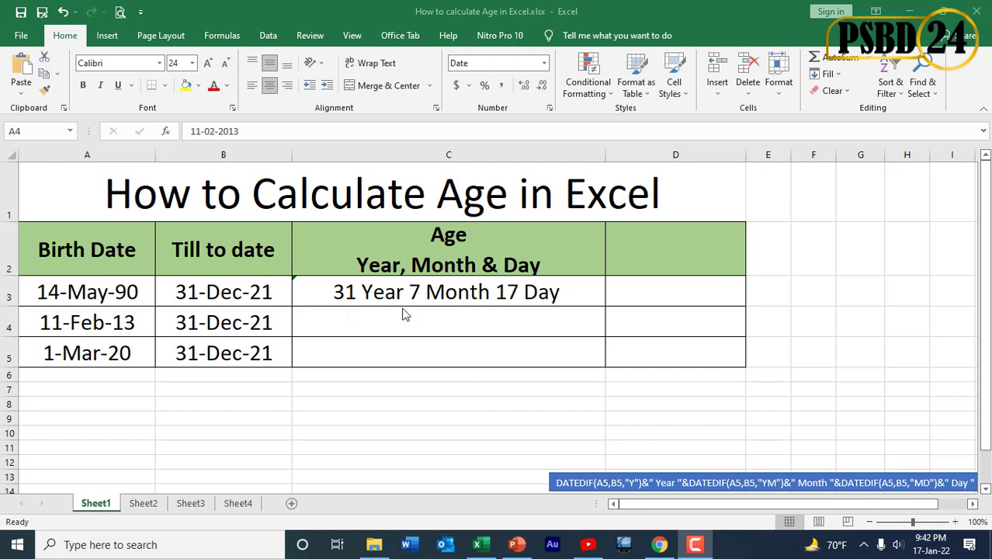
- Replace the birth date in cell A3 with a different date of birth
click(404, 295)
click(401, 334)
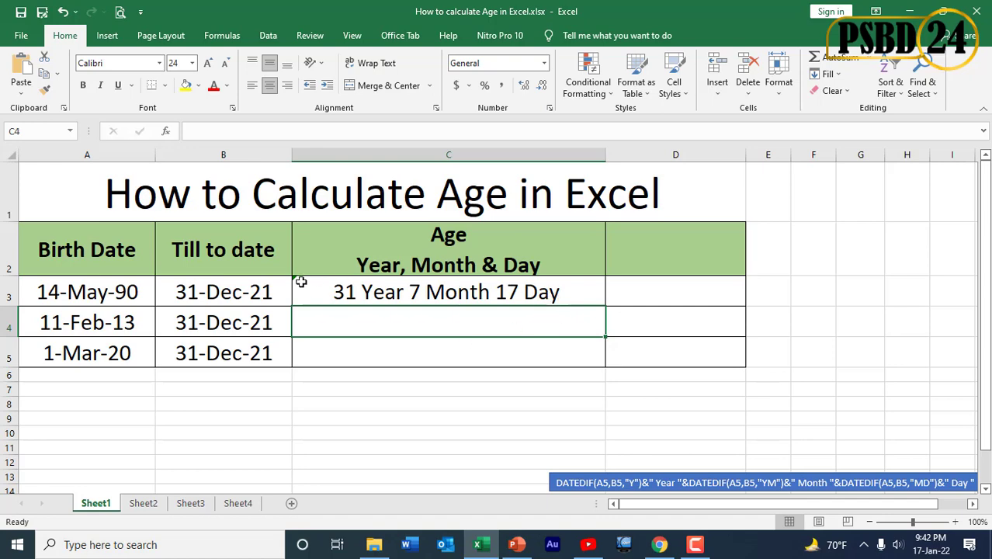
click(70, 292)
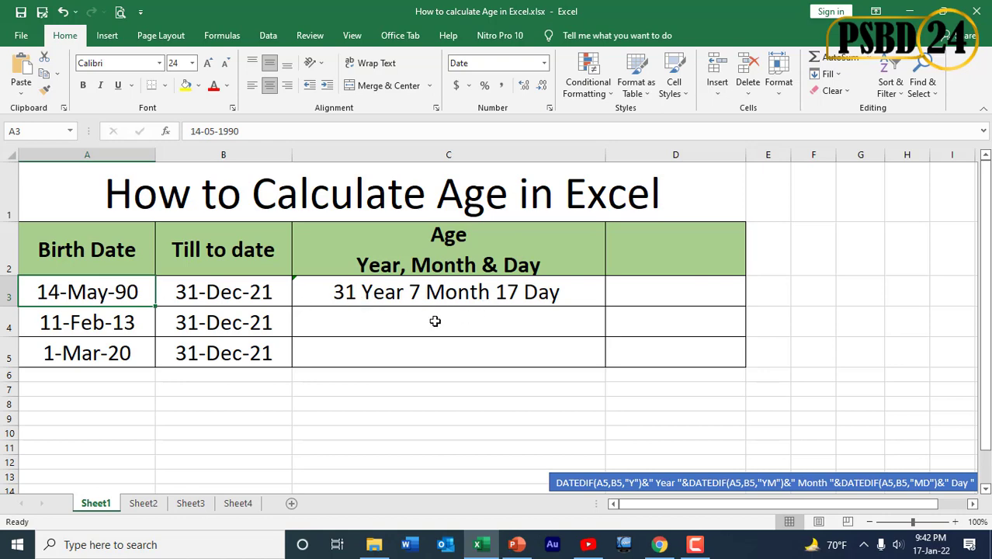
text(1)
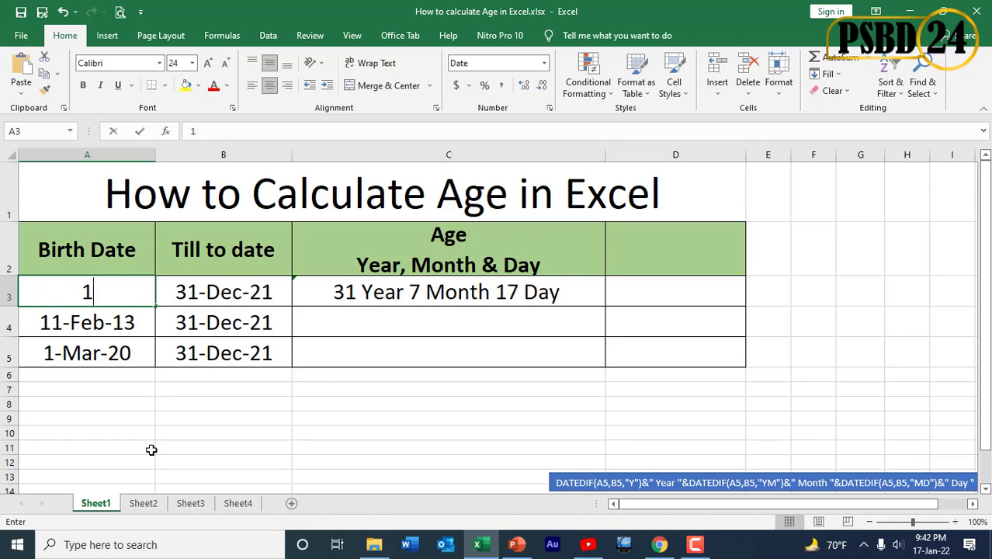
text(5/2/1988)
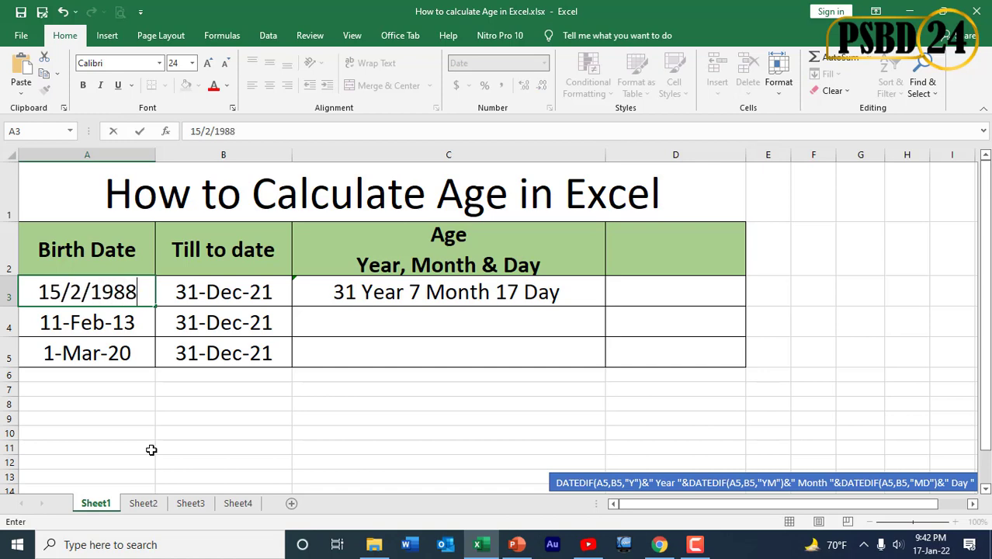
key(Return)
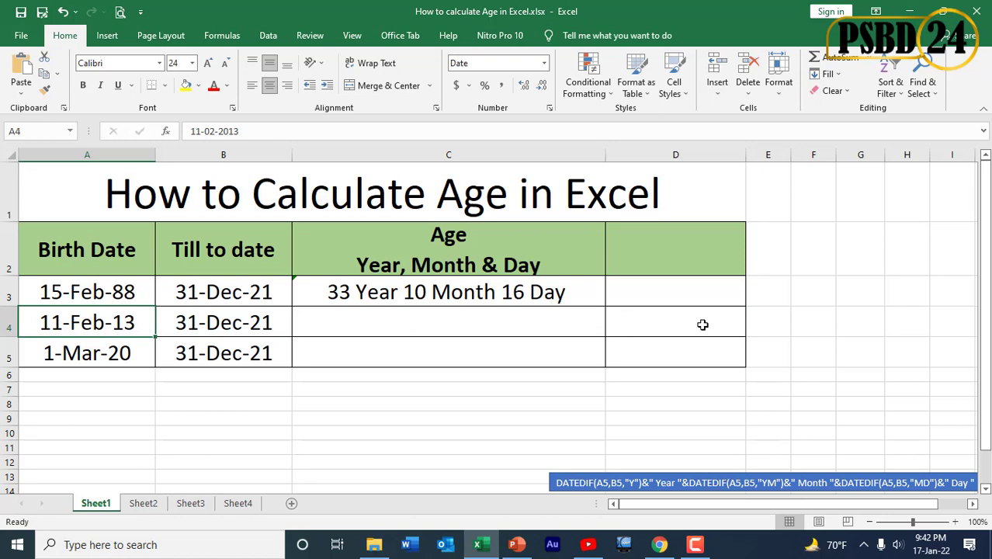
- Enter =DATEDIF(A4,B4,"Y") in cell D4 to calculate the completed years between the two dates
click(687, 323)
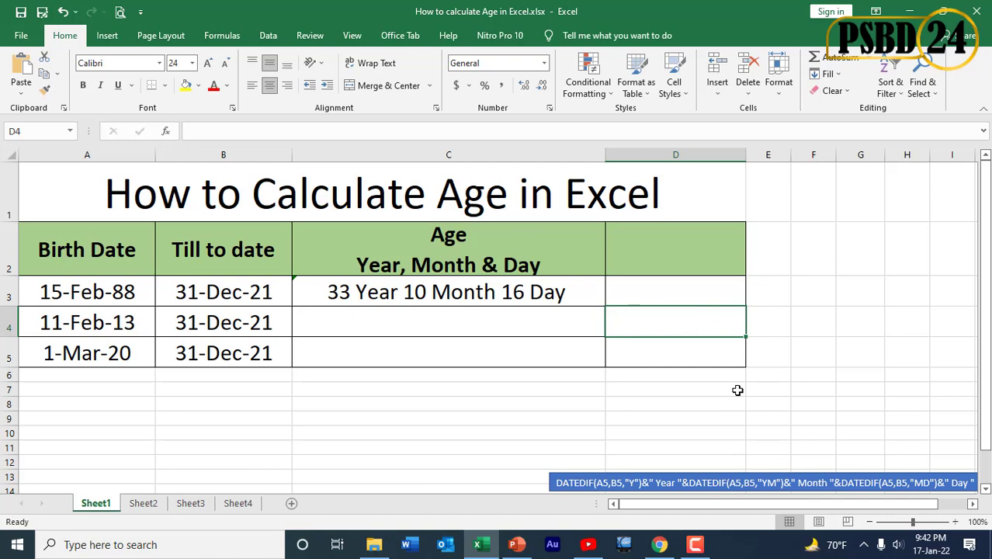
text(=)
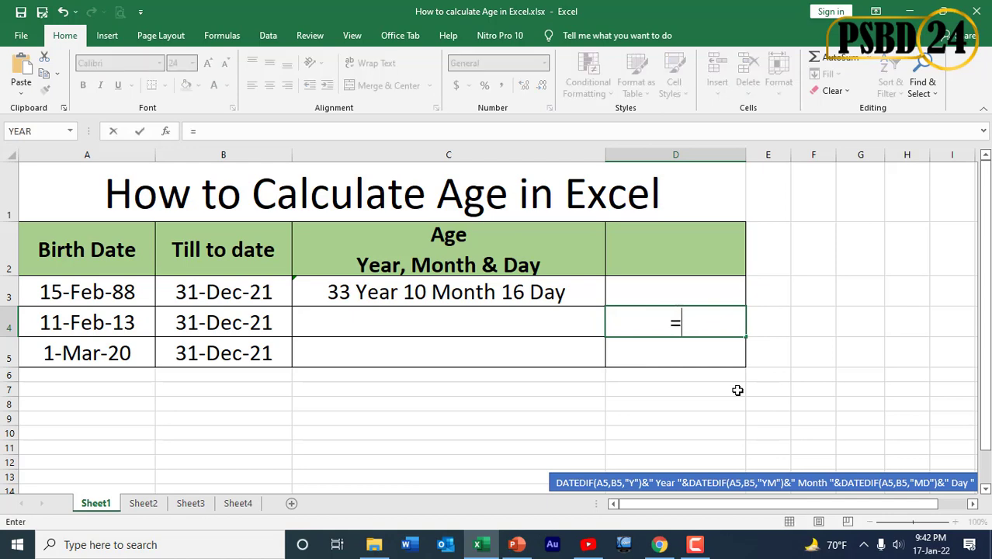
text(date)
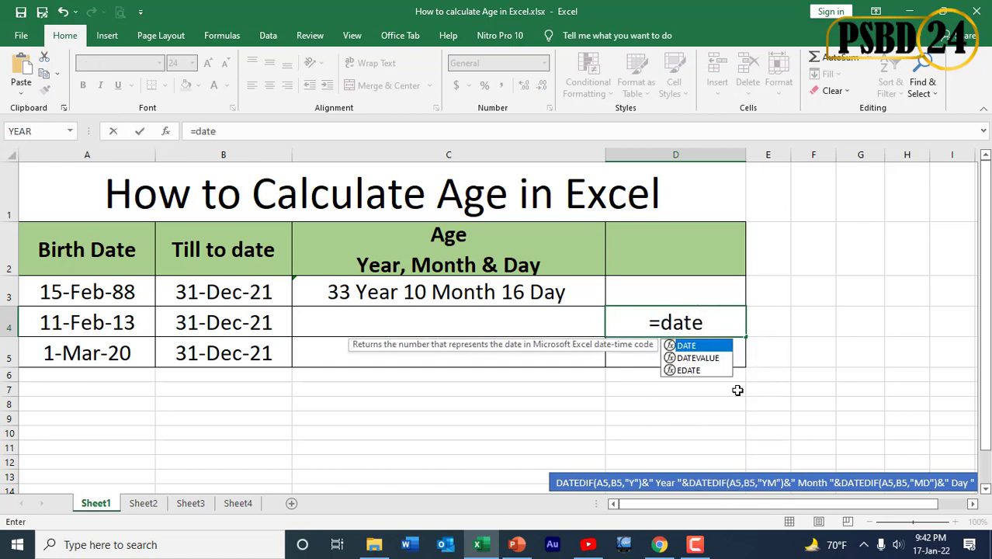
text(dif)
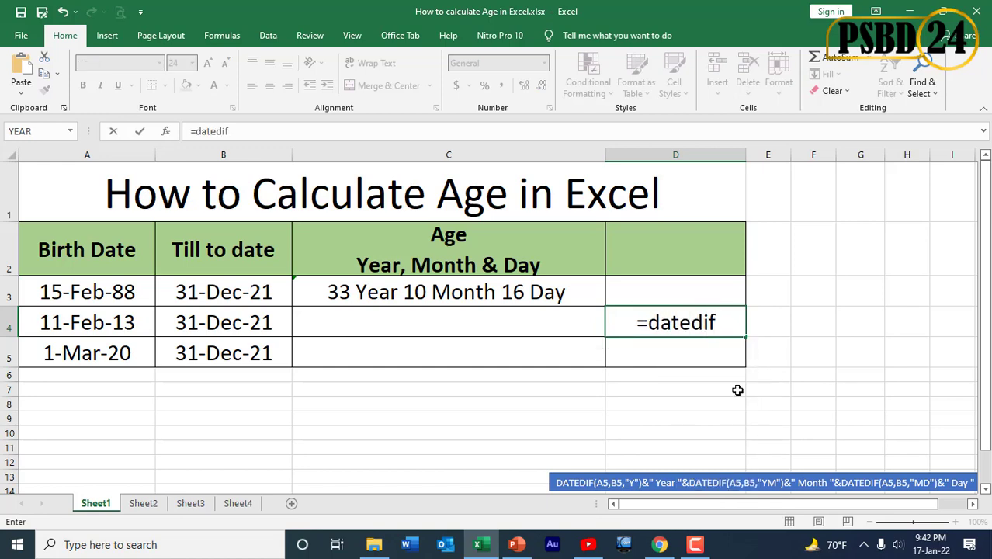
text(()
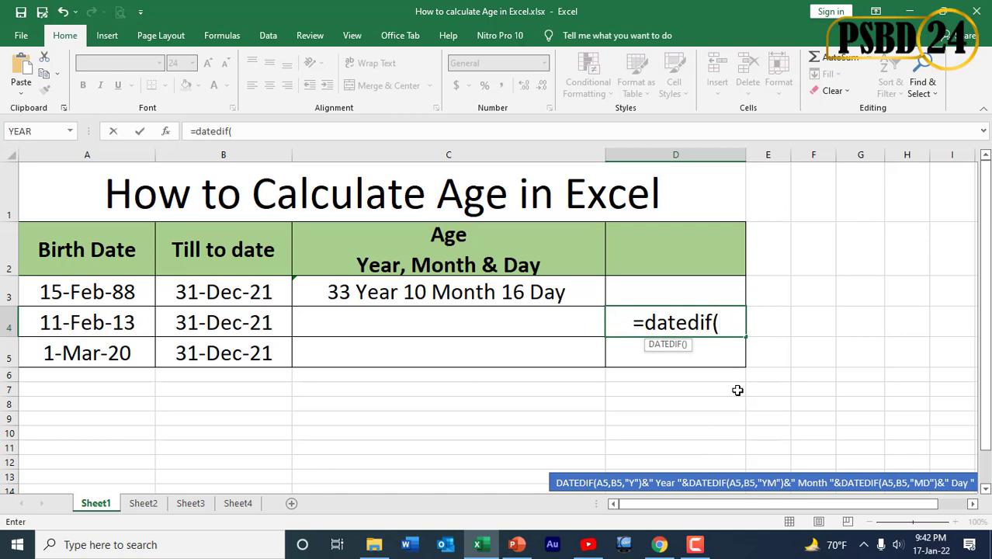
click(109, 324)
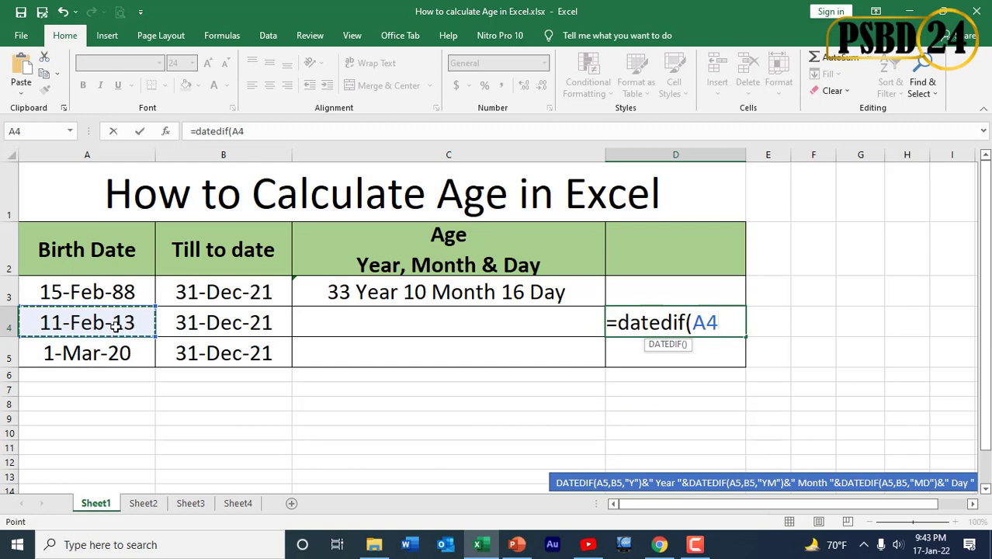
text(,)
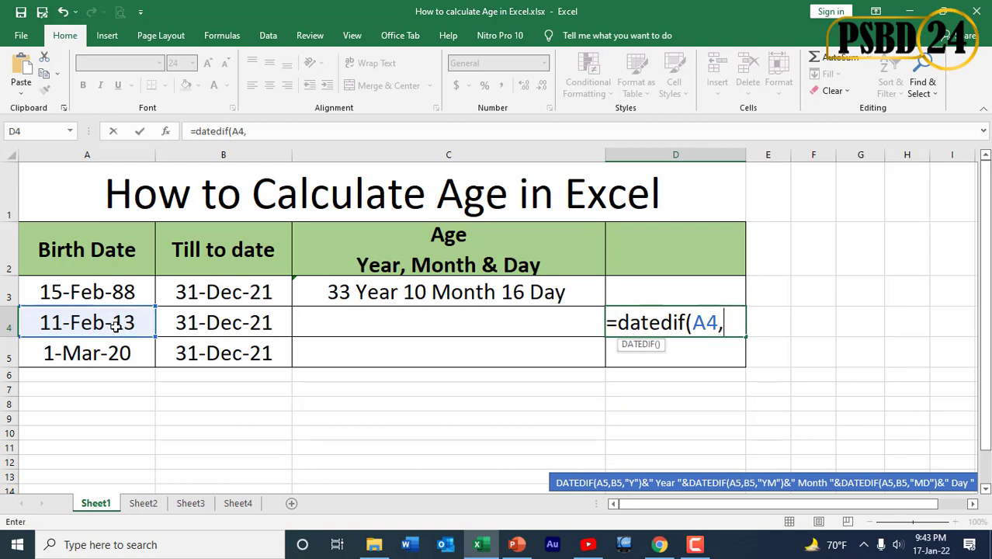
click(235, 325)
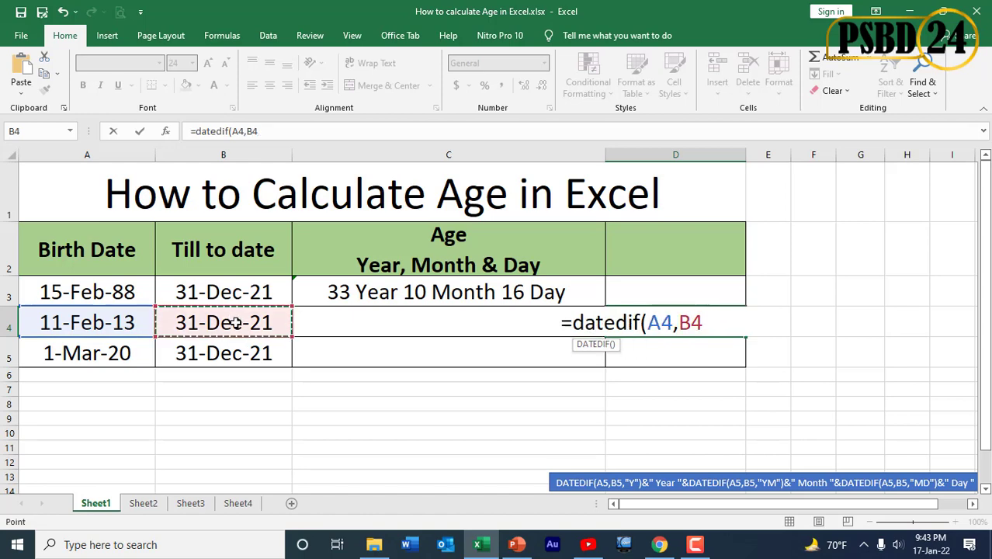
text(,)
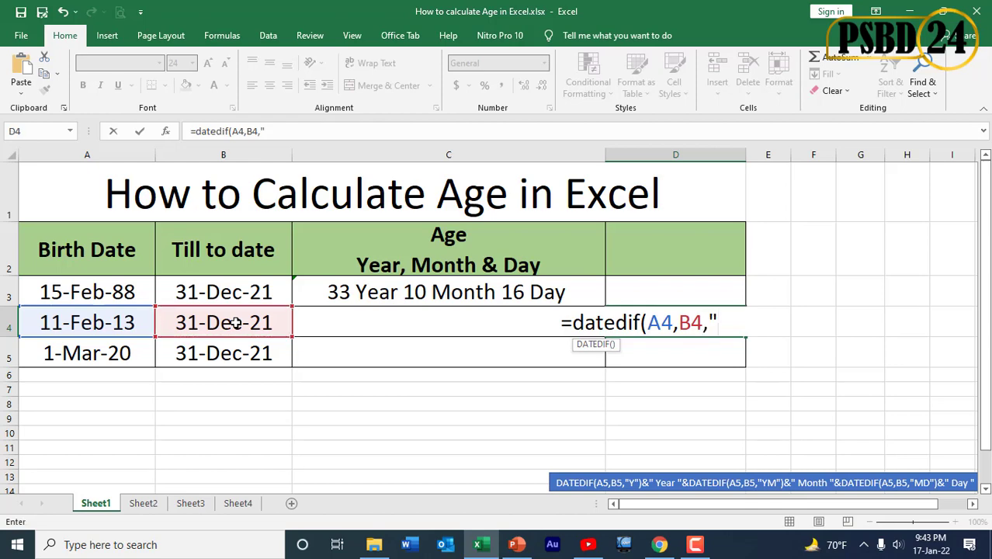
text("Y"))
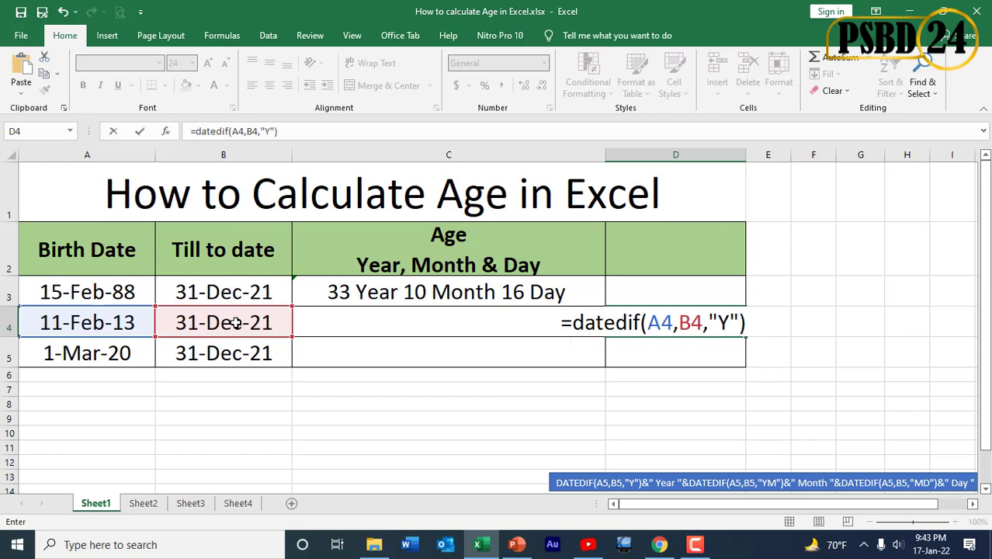
key(Return)
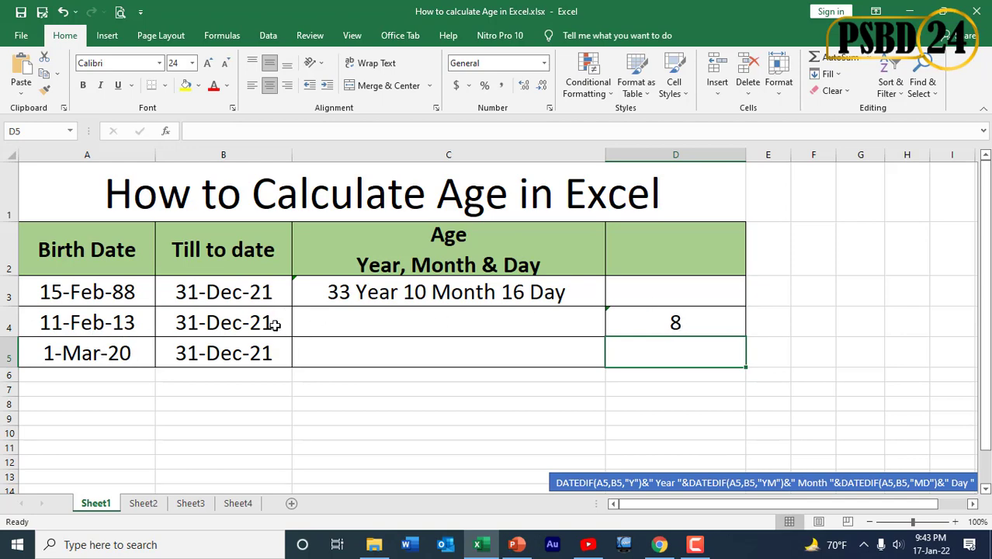
- Append &" Year " to the DATEDIF formula in cell D4
click(736, 332)
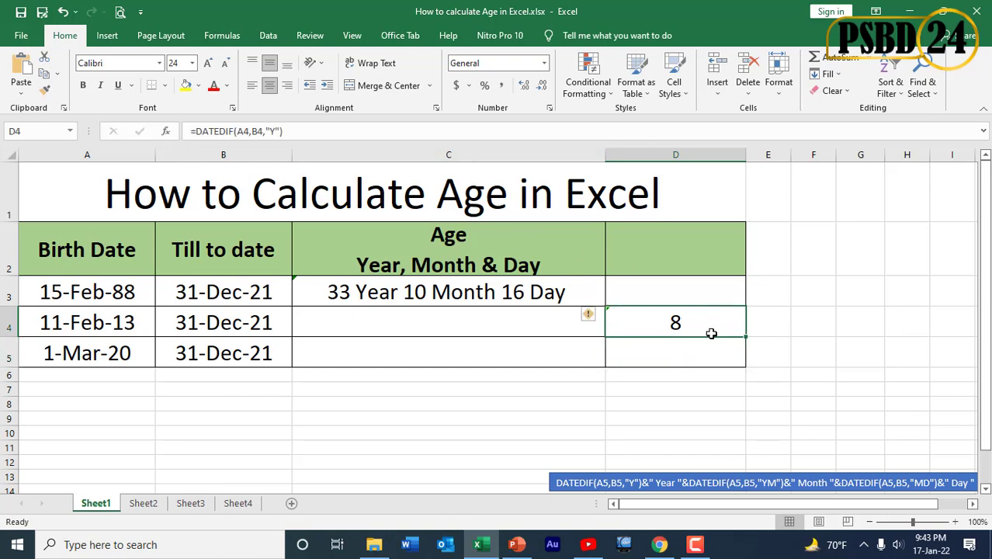
click(420, 130)
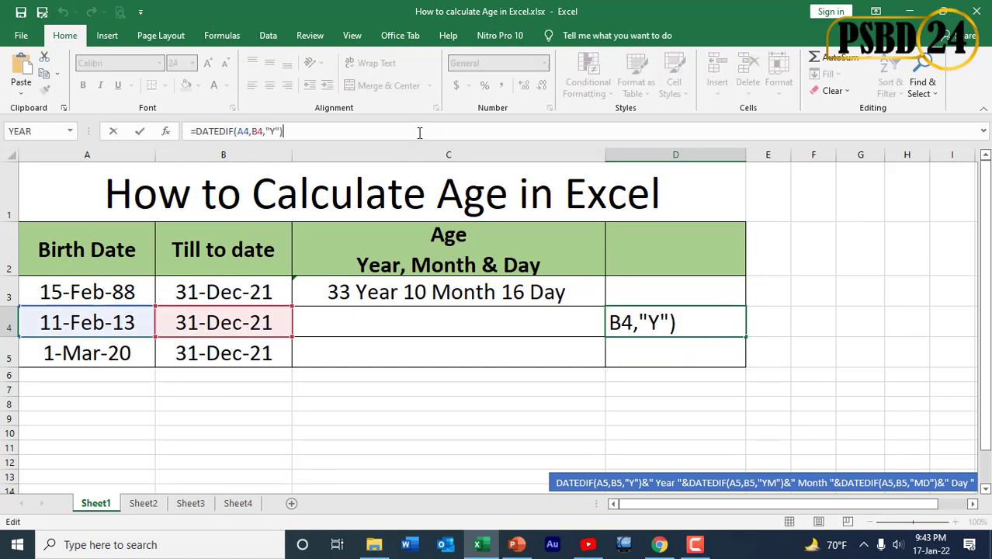
text(&" Year)
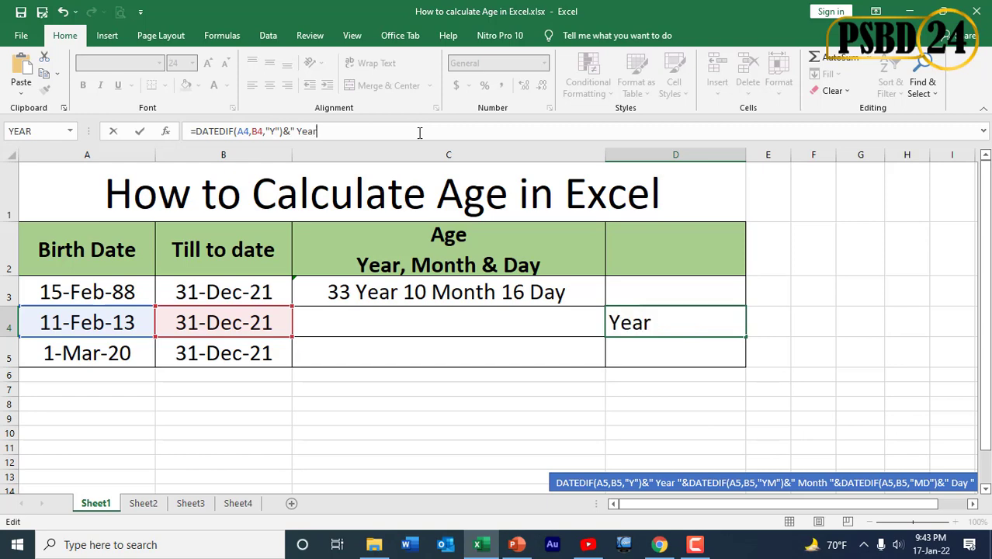
text( ")
key(Return)
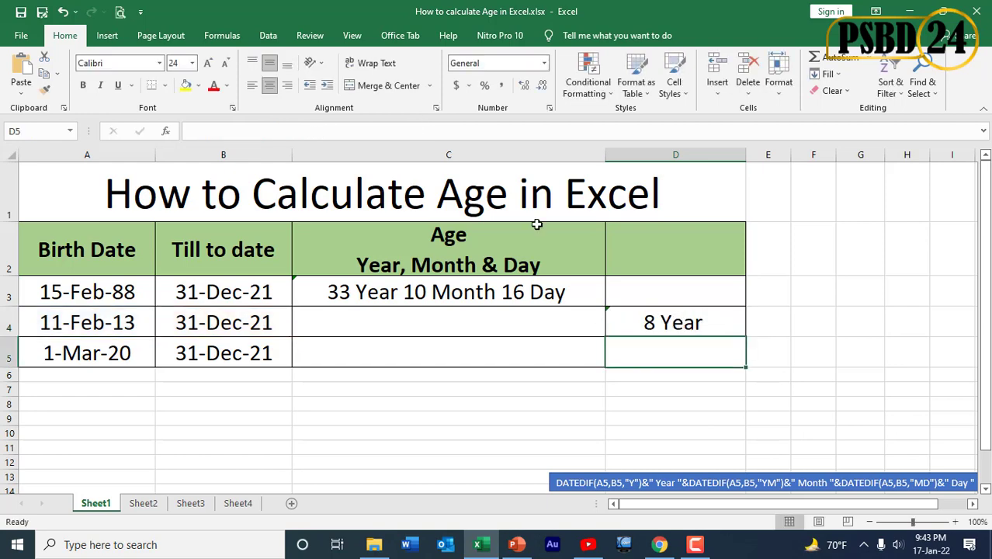
- Copy the formula text from cell D4 into cell C4, keeping its references to A4 and B4
click(702, 318)
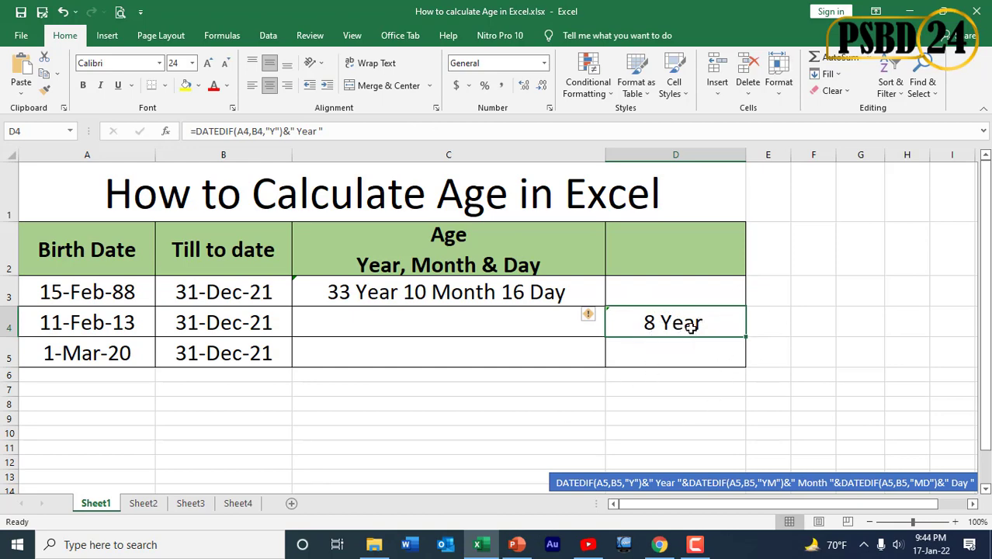
drag(353, 130, 163, 152)
key(ctrl+c)
key(ctrl+Return)
click(349, 311)
click(327, 133)
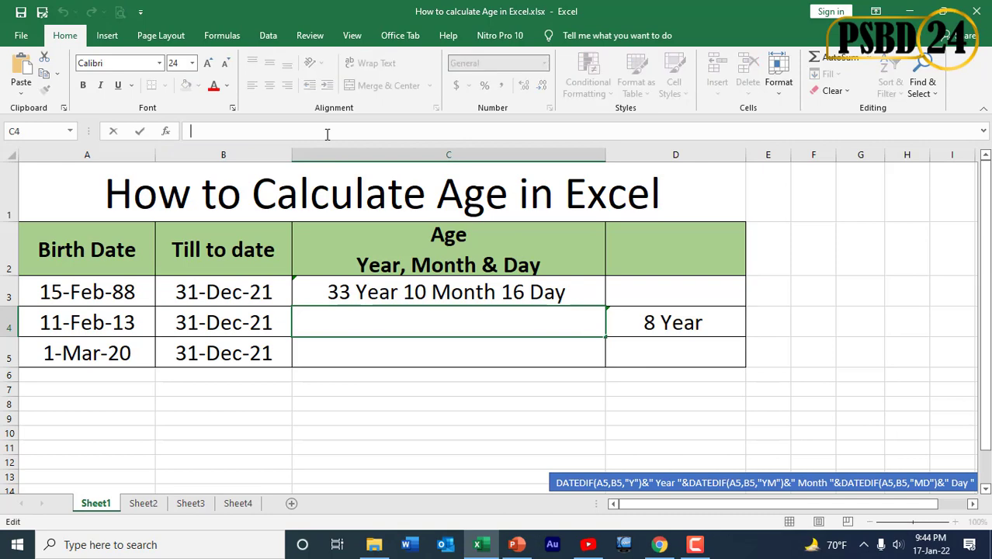
key(ctrl+v)
key(Return)
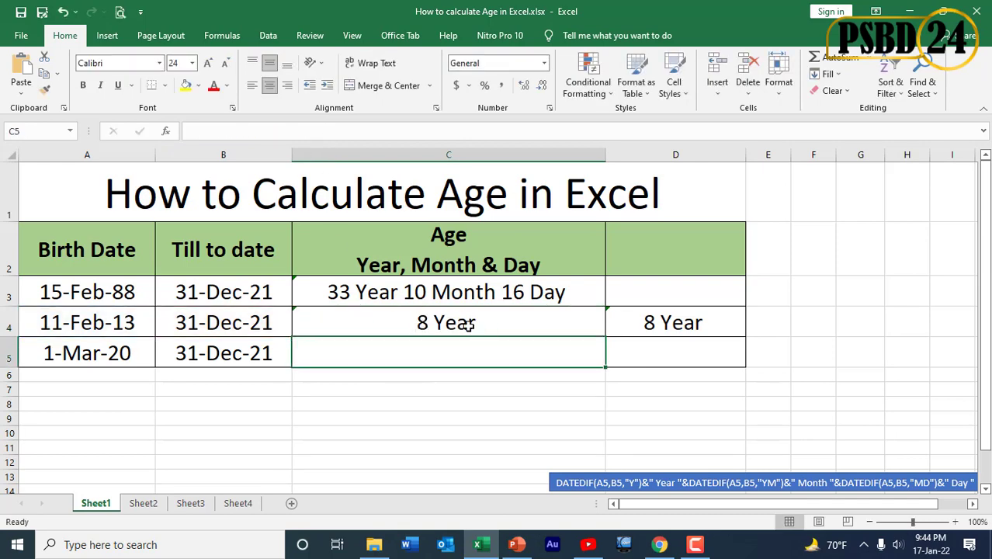
- Replace the formula in cell D4 with =DATEDIF(A4,B4,"YM") to calculate the remaining months
click(684, 322)
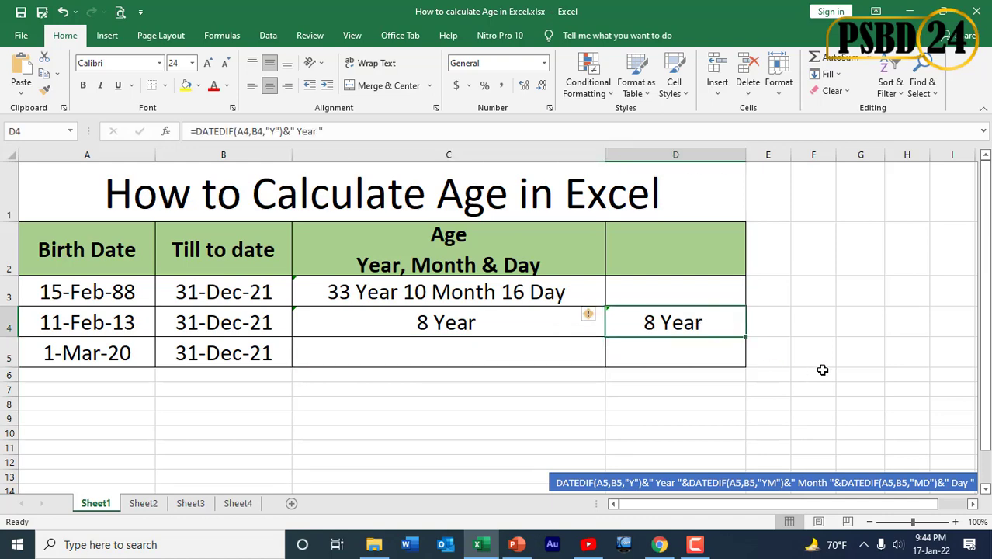
text(=da)
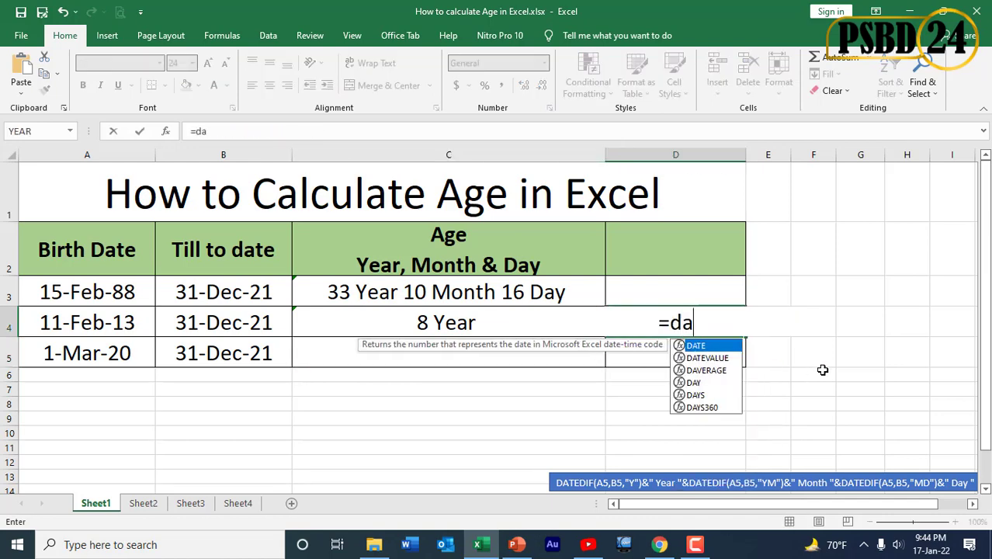
text(ted)
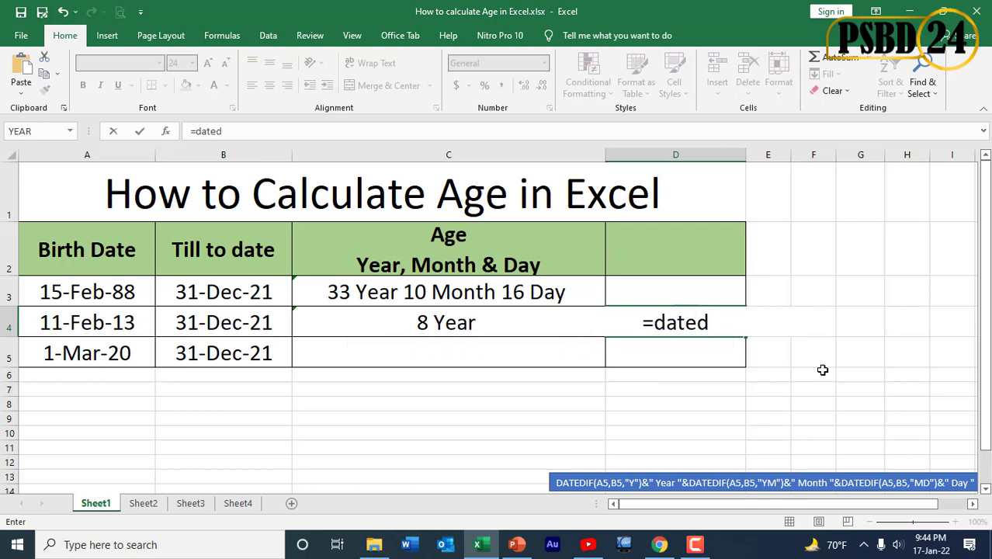
text(if()
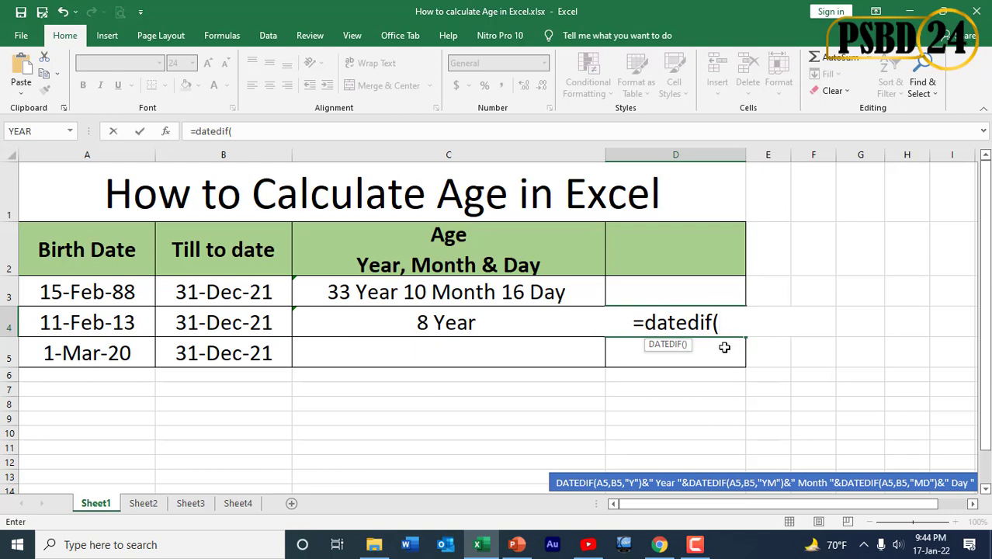
click(100, 324)
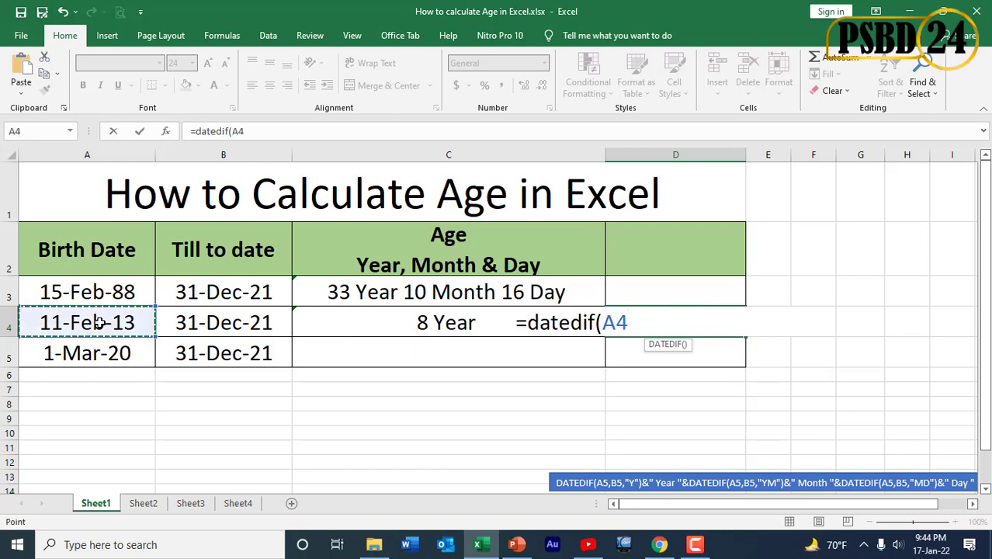
text(,)
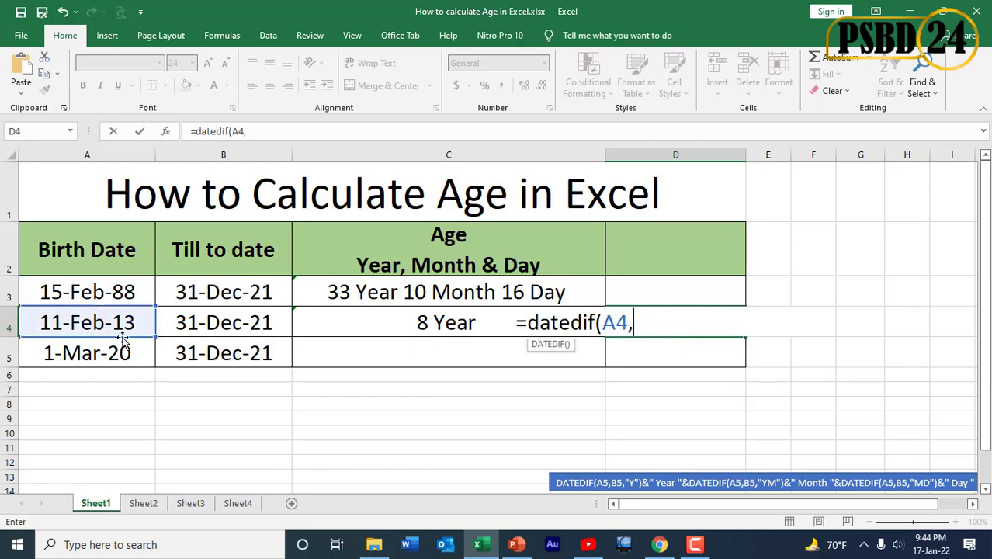
click(211, 323)
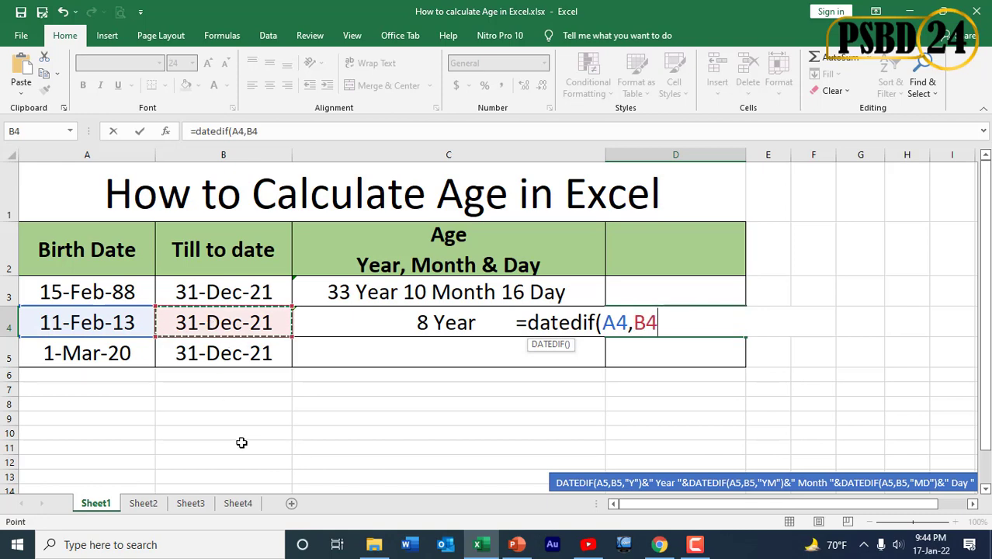
text(,)
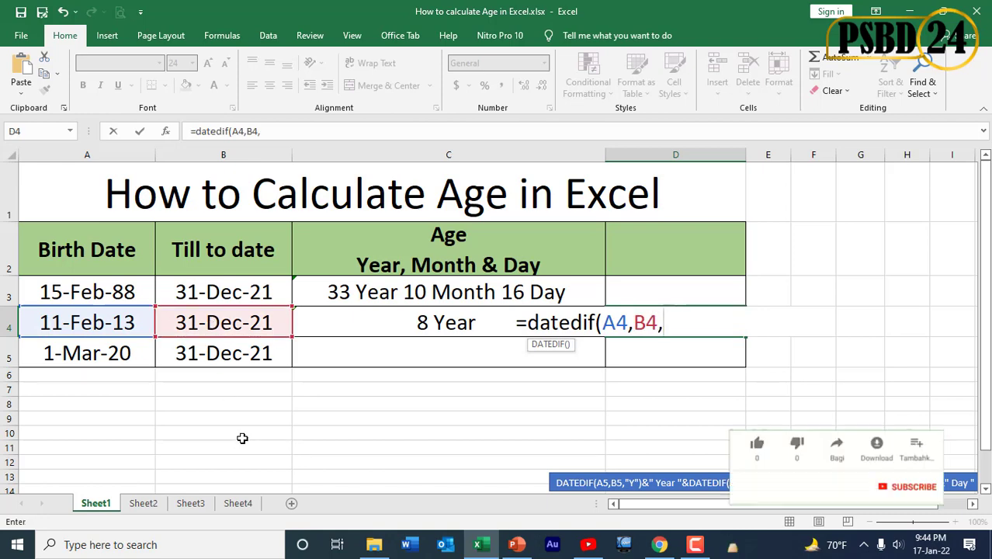
text(")
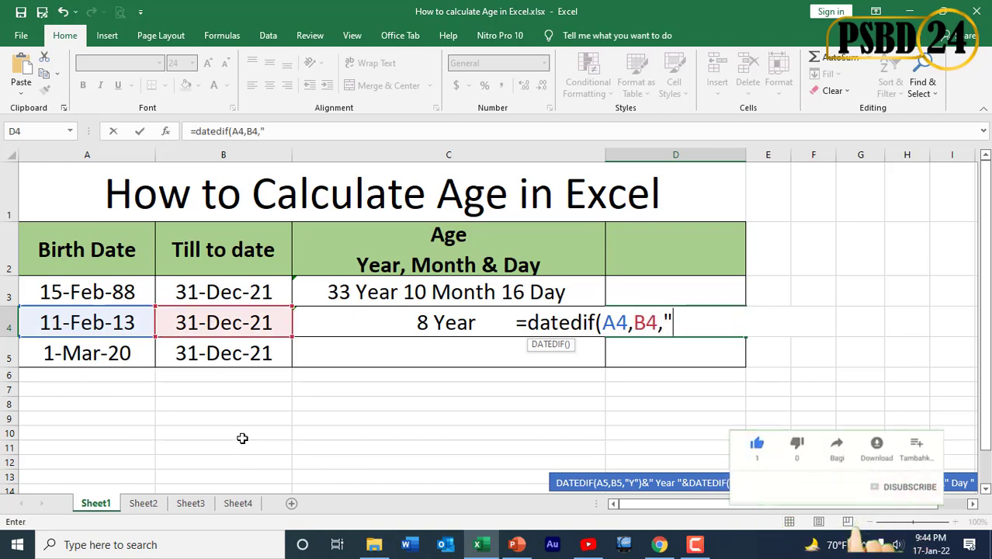
text(Y)
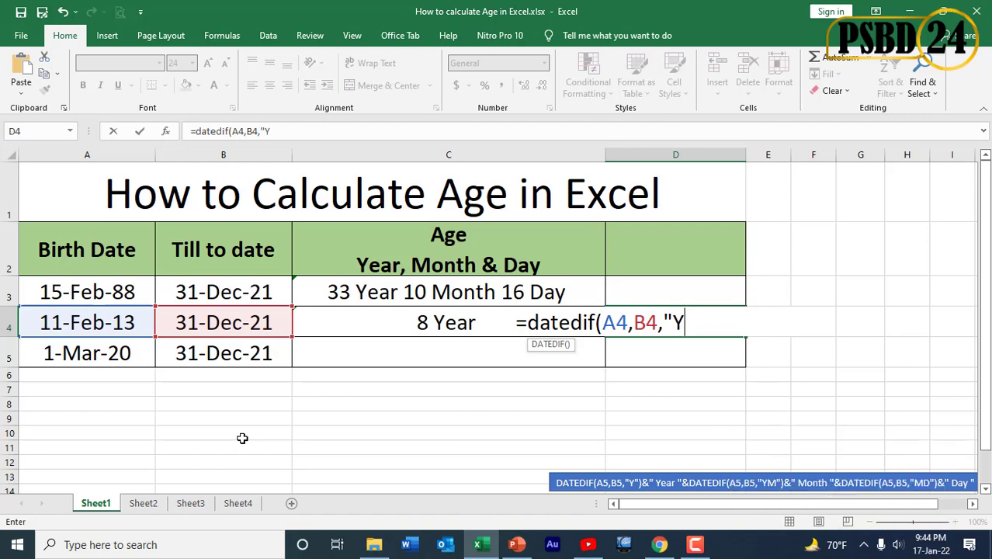
text(M)
key(Return)
key(Return)
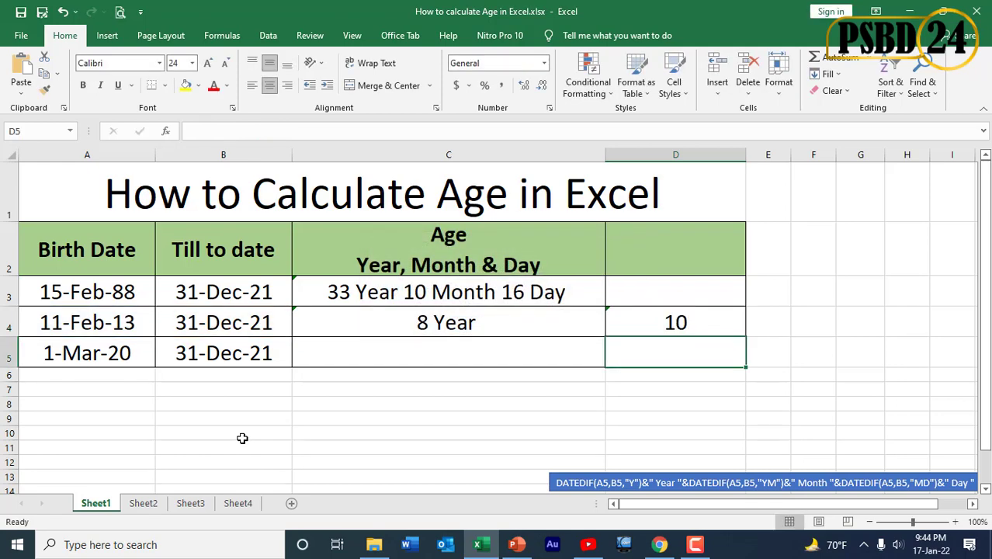
click(688, 321)
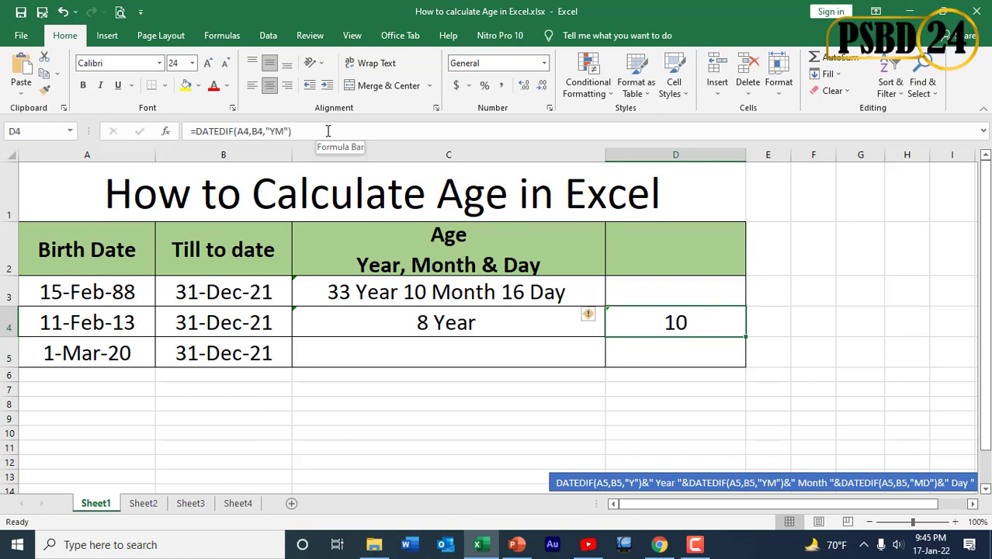
- Append &" Month " to the DATEDIF formula in cell D4
click(327, 133)
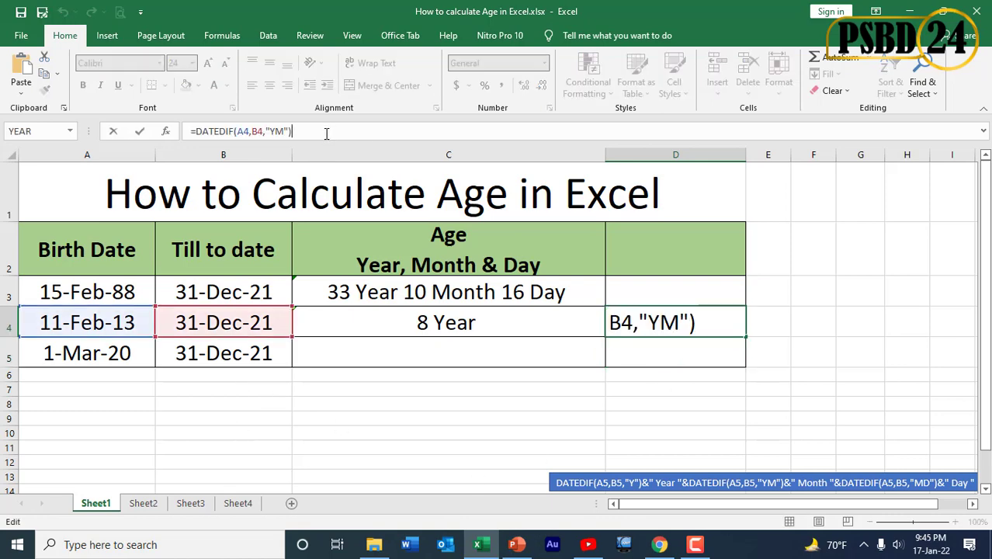
text(&)
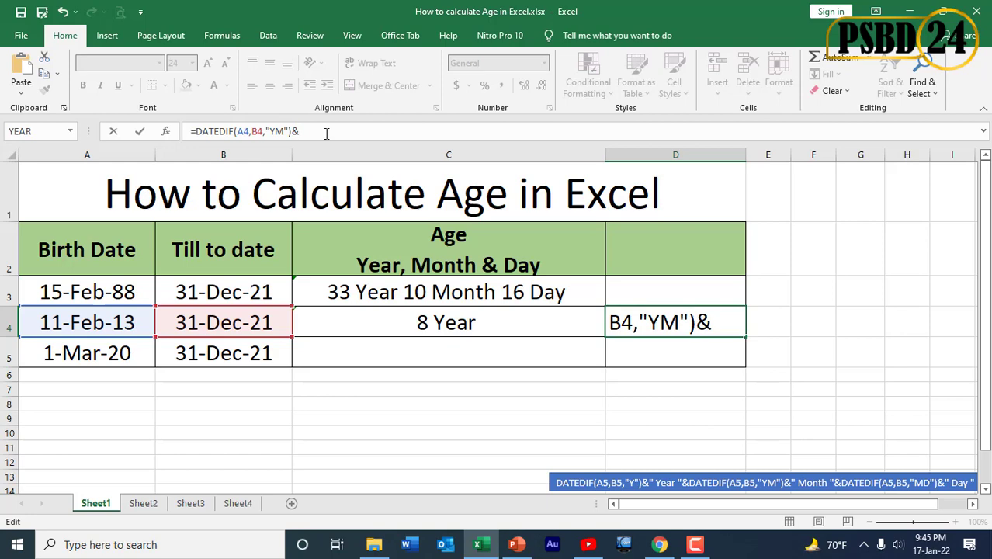
text(" Month)
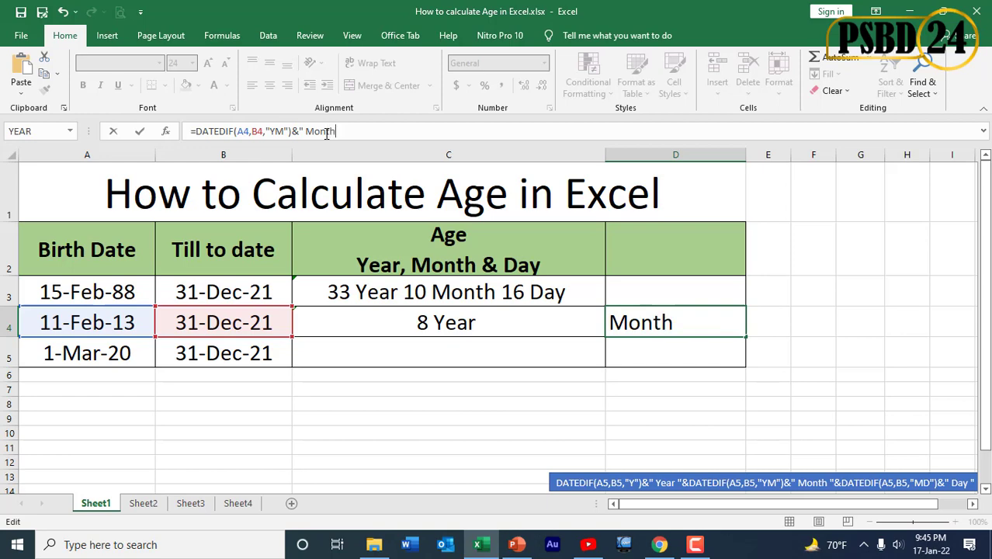
key(Return)
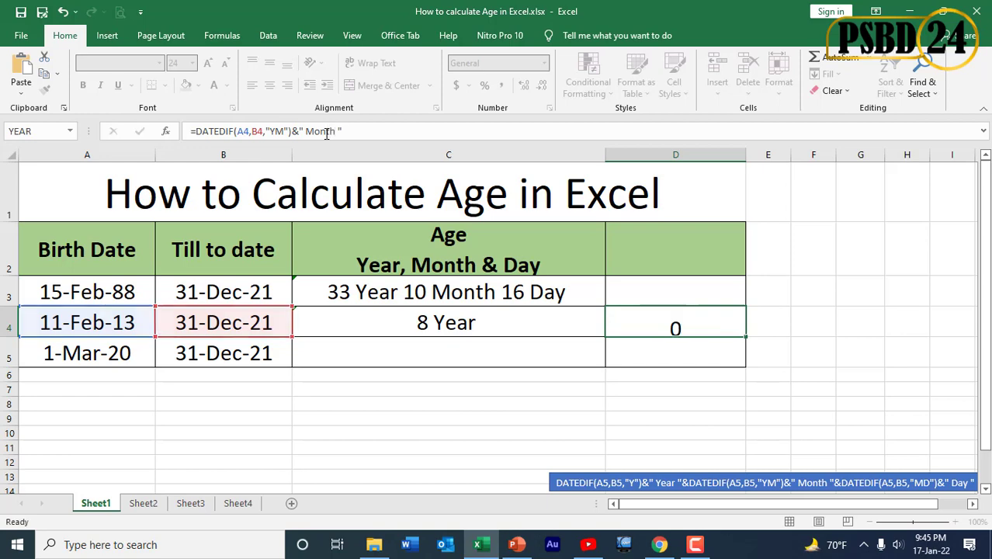
- Copy the D4 formula text without its equals sign and append it to the formula in C4, joined with &
click(636, 322)
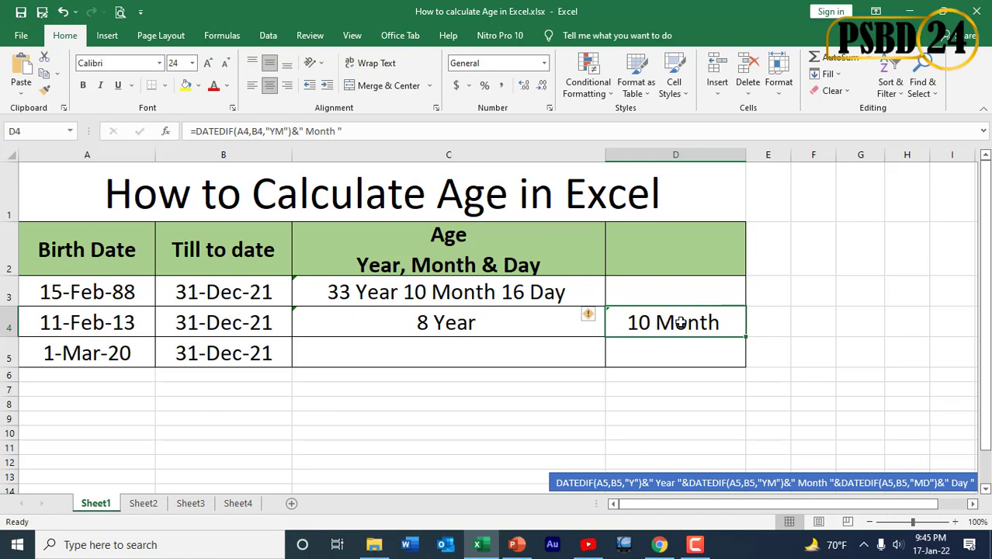
drag(368, 134, 198, 136)
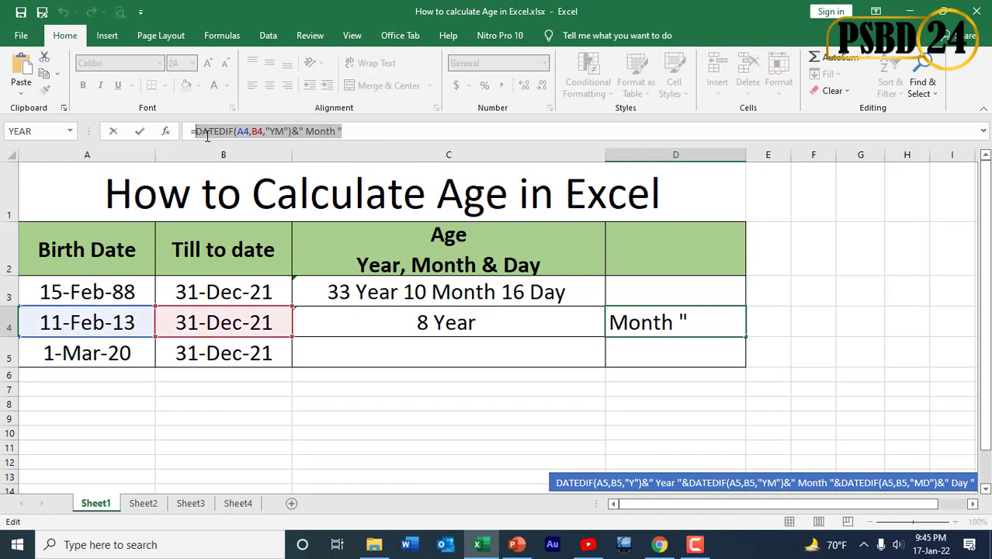
key(ctrl+c)
key(Escape)
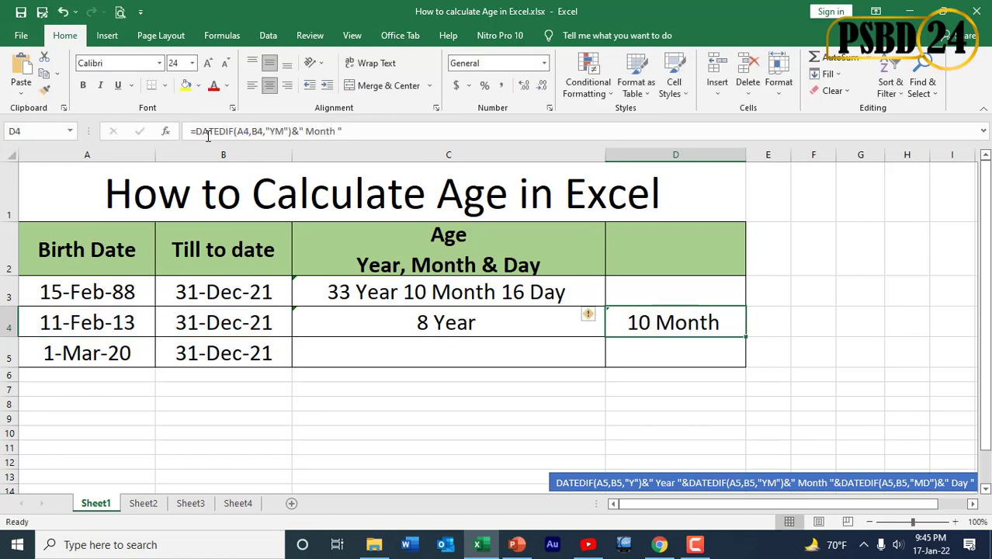
click(499, 320)
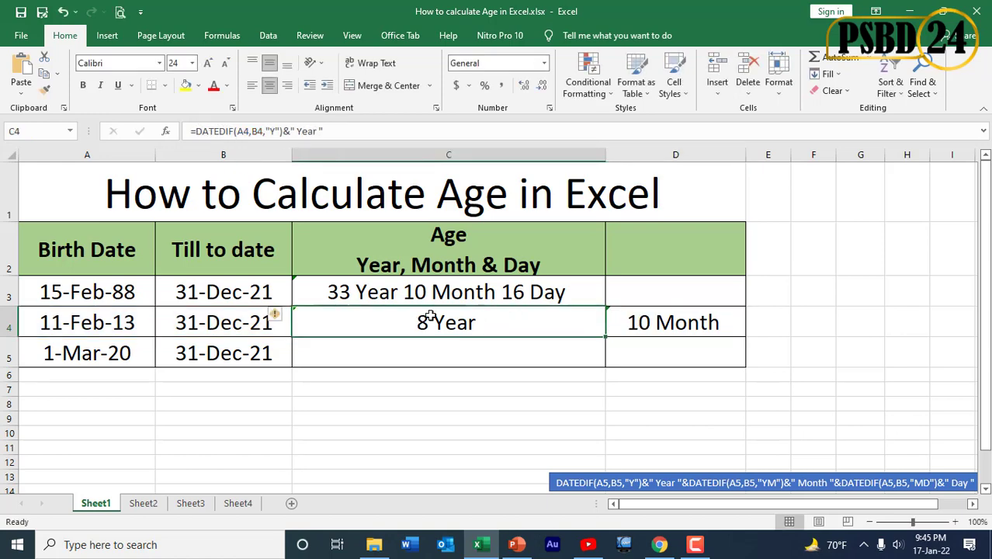
click(358, 133)
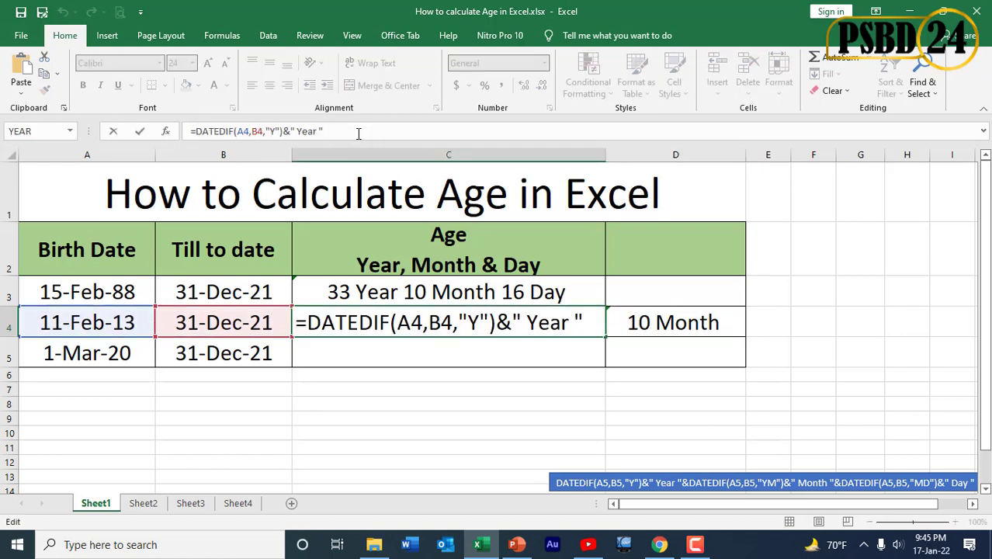
text(&)
key(ctrl+v)
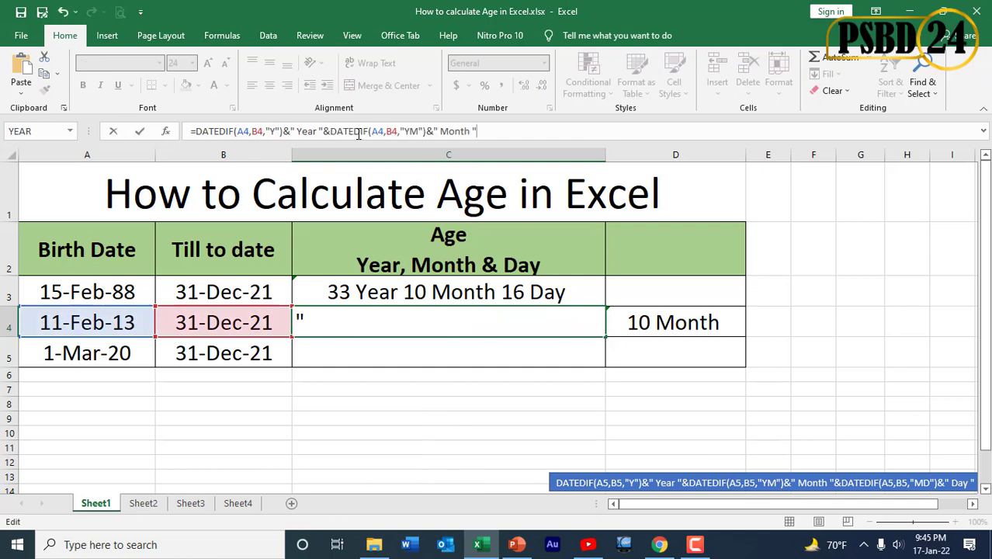
key(Return)
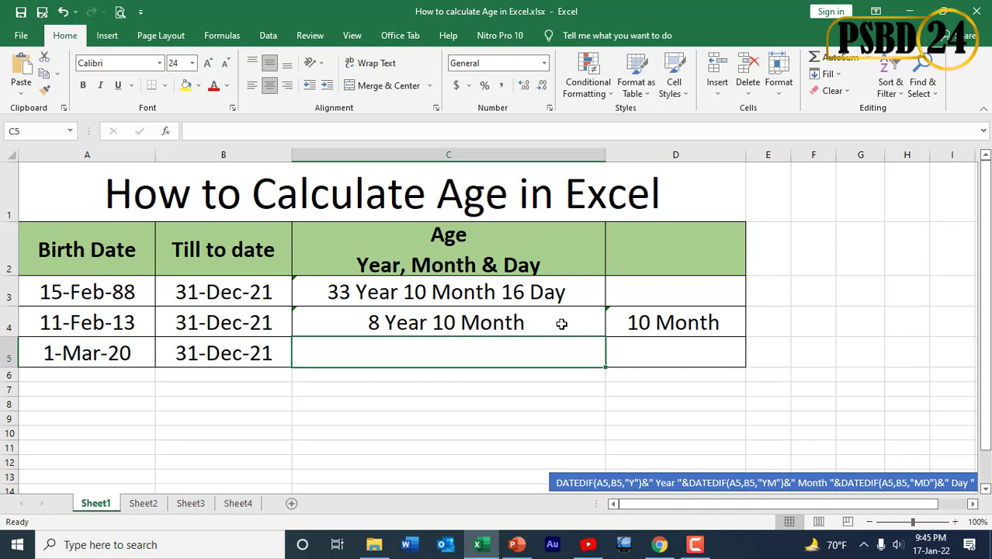
- Replace the formula in cell D4 with =DATEDIF(A4,B4,"MD") to calculate the remaining days
click(677, 322)
text(=)
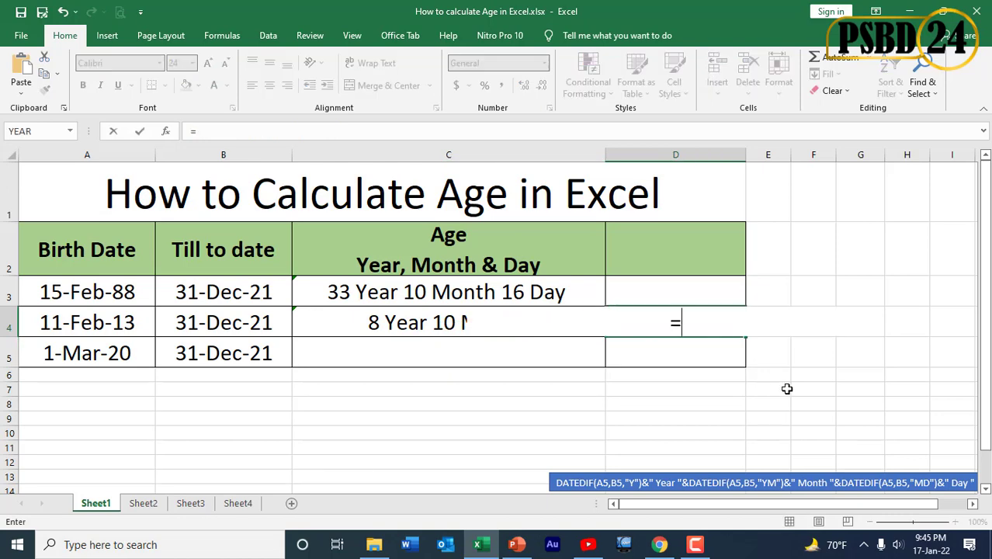
text(dated)
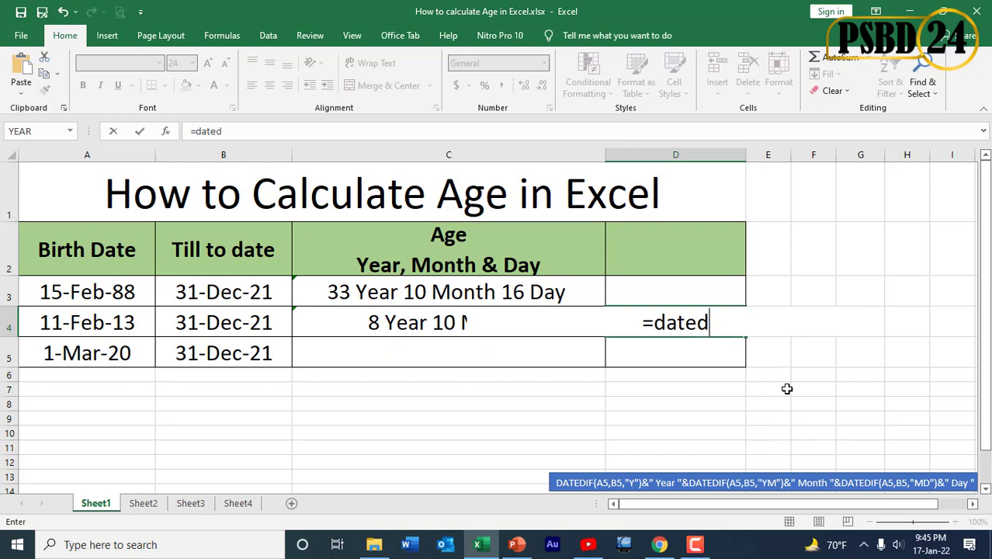
text(if)
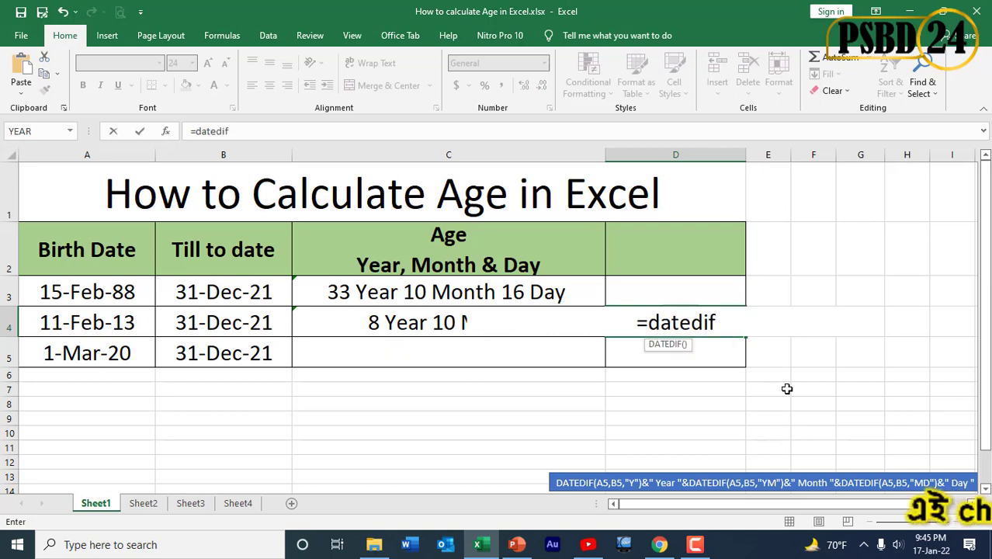
text(()
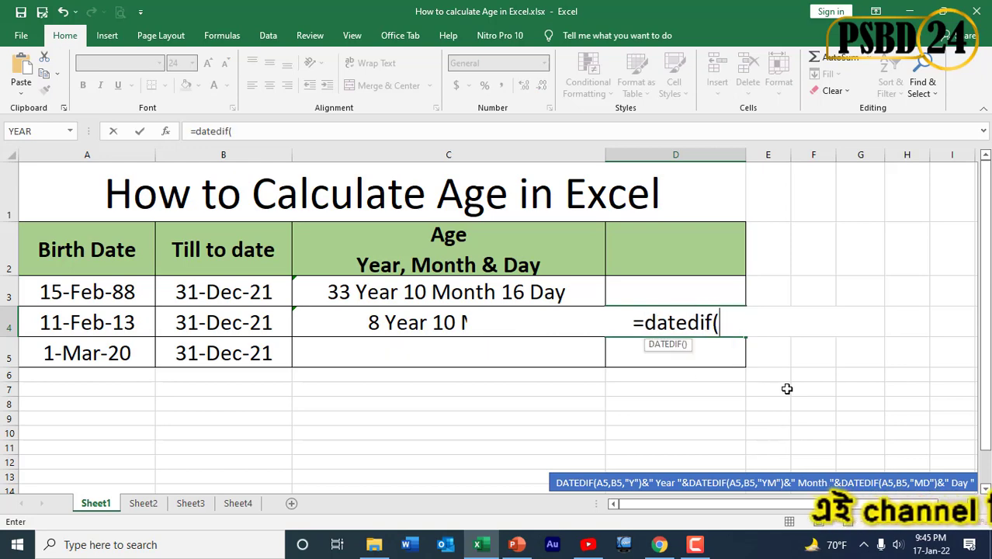
click(72, 321)
text(,)
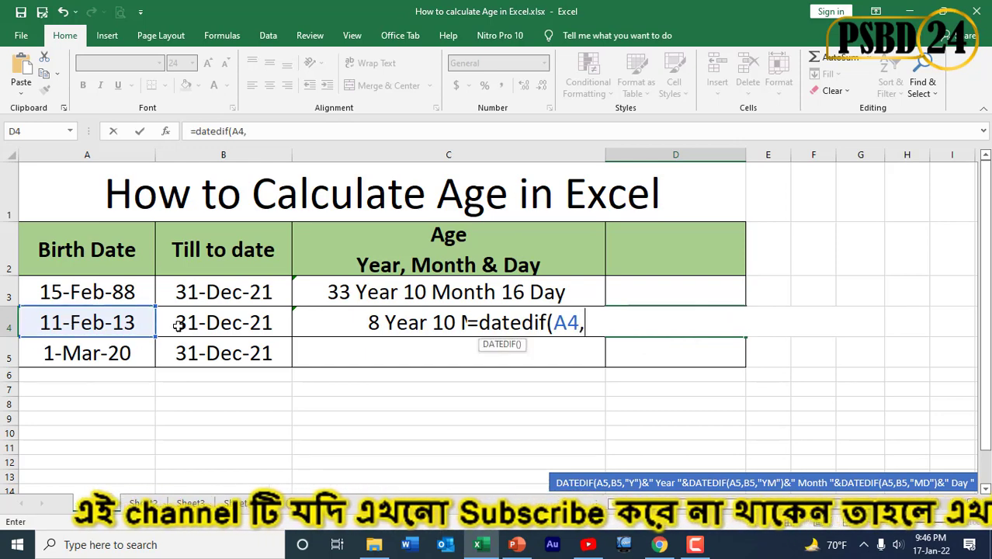
click(194, 323)
text(,)
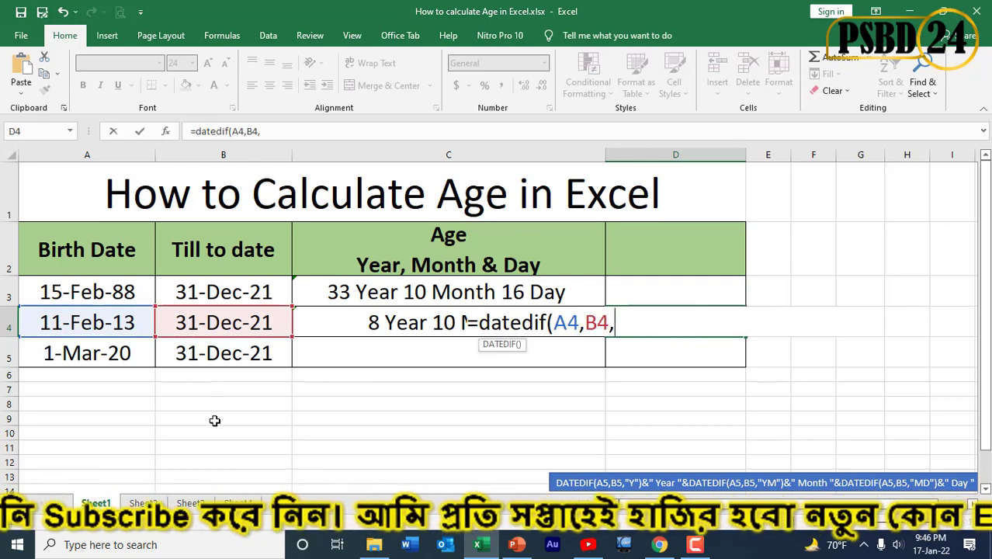
text(")
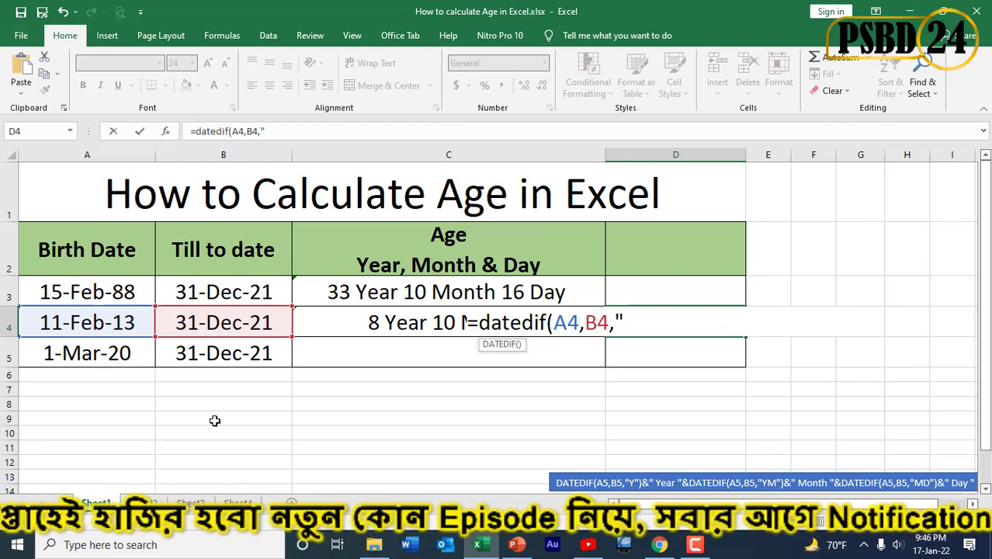
text(M)
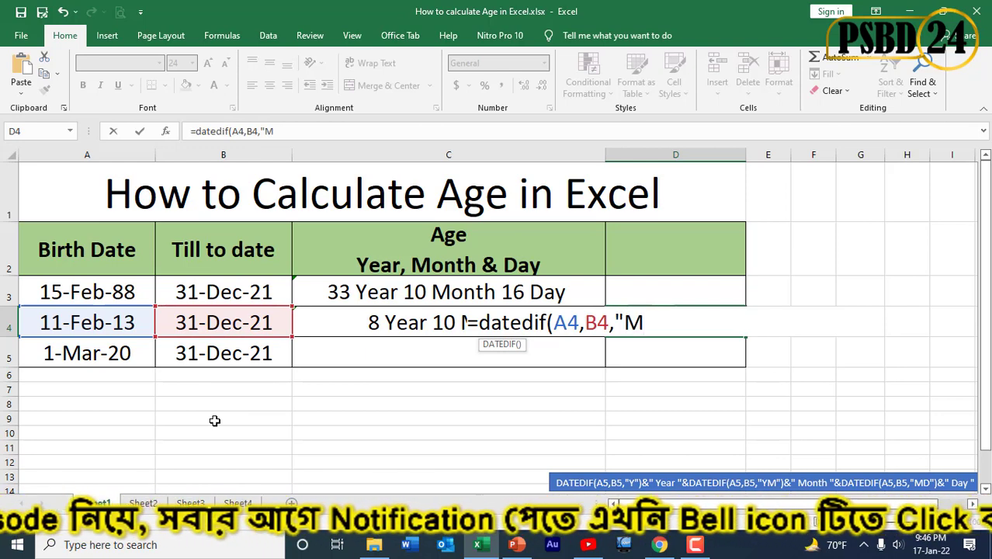
text(D)
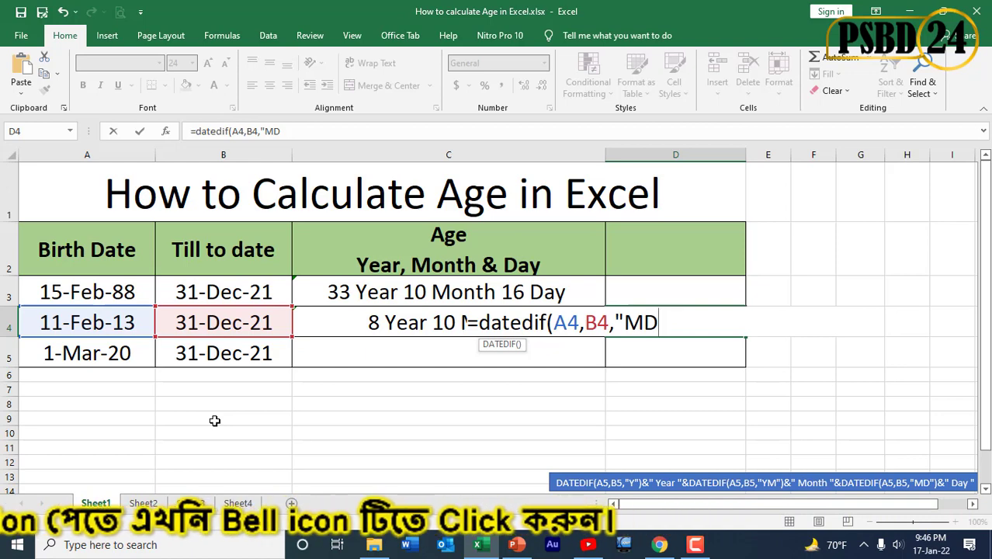
text(")
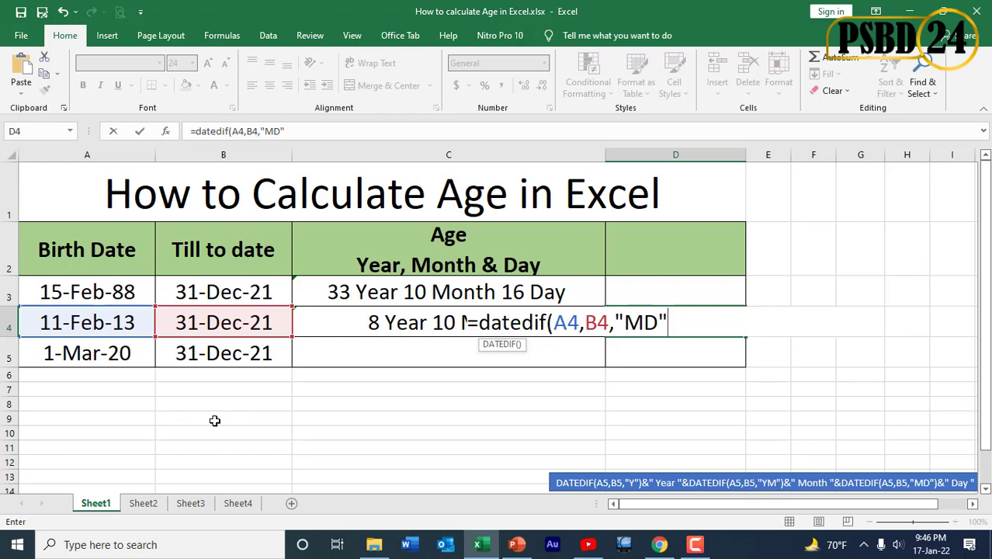
text())
key(Return)
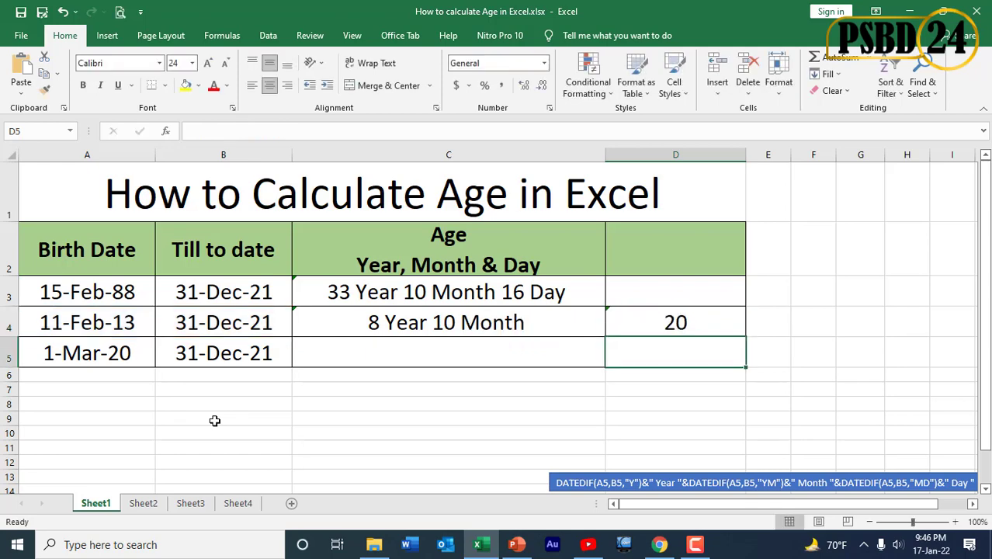
- Append &" Day" to the DATEDIF formula in cell D4
click(654, 319)
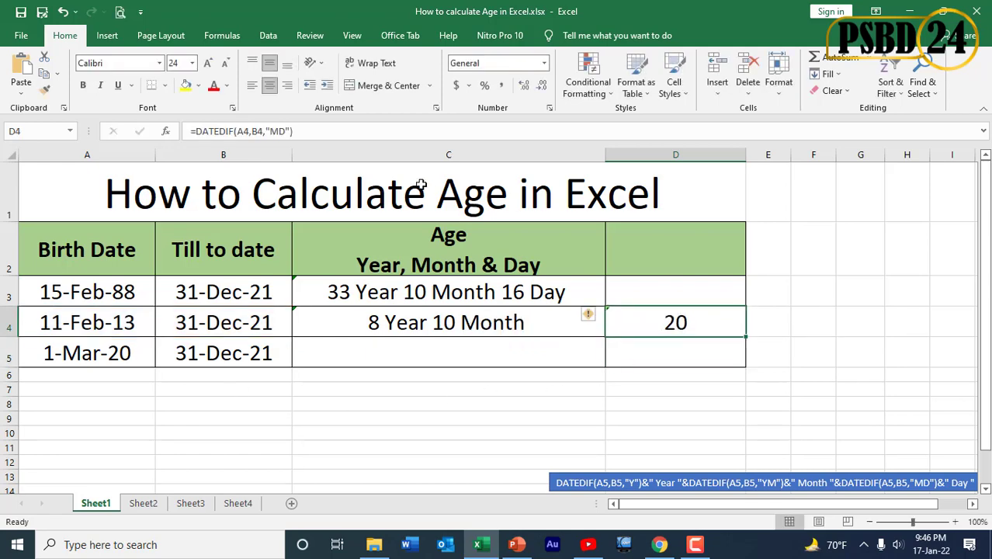
click(348, 133)
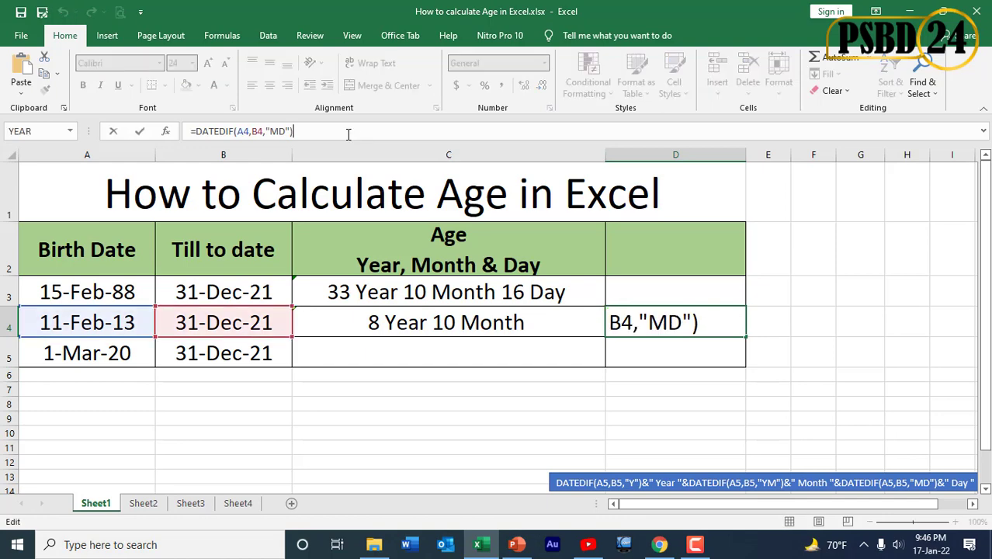
text(&)
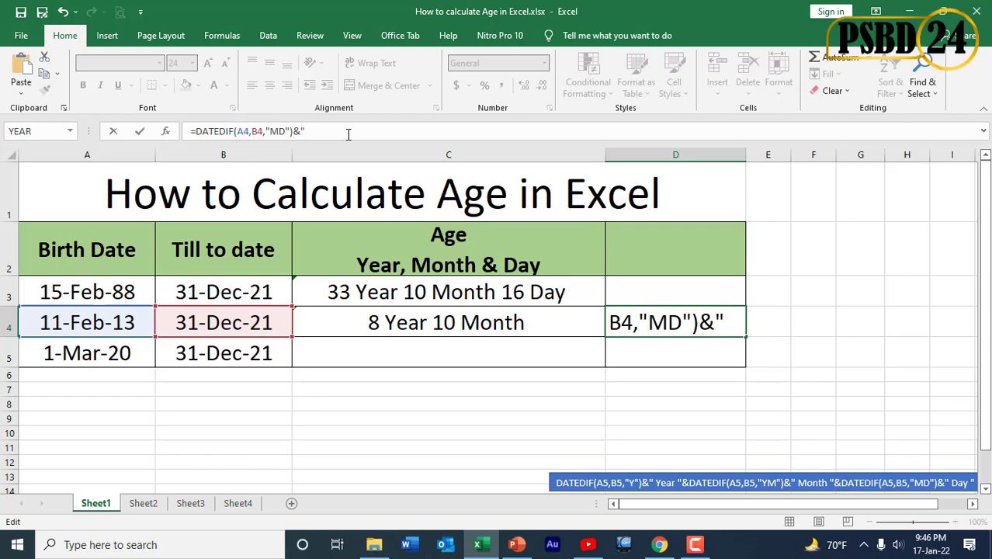
text(" Day)
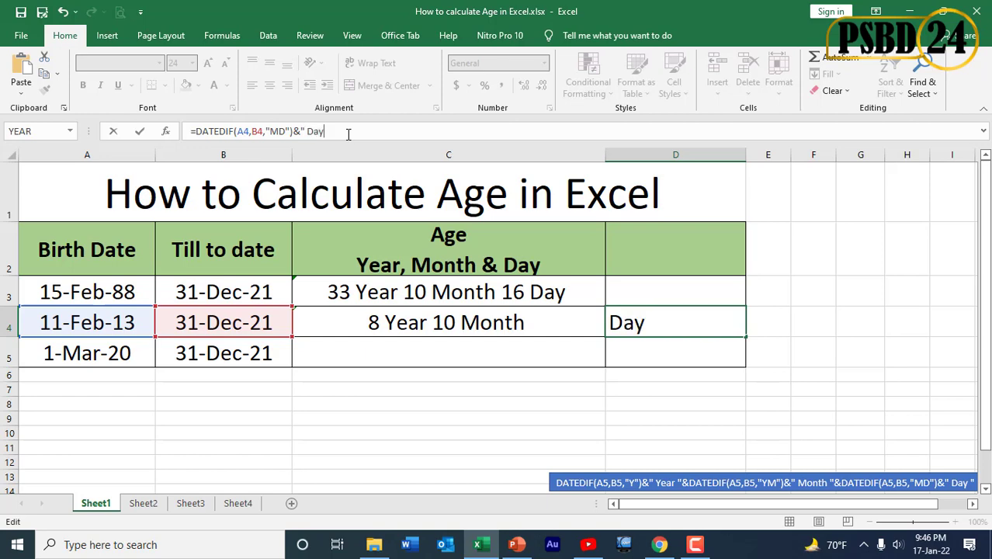
text(")
key(Return)
- Copy D4's formula text without the equals sign and extend the C4 formula with &DATEDIF(A4,B4,"MD")&" Day"
click(644, 319)
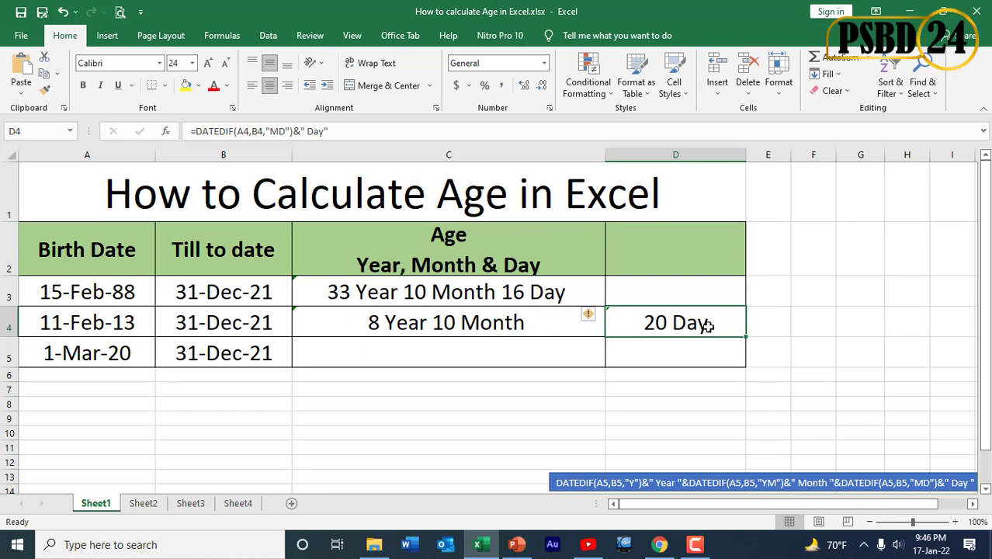
drag(331, 131, 200, 137)
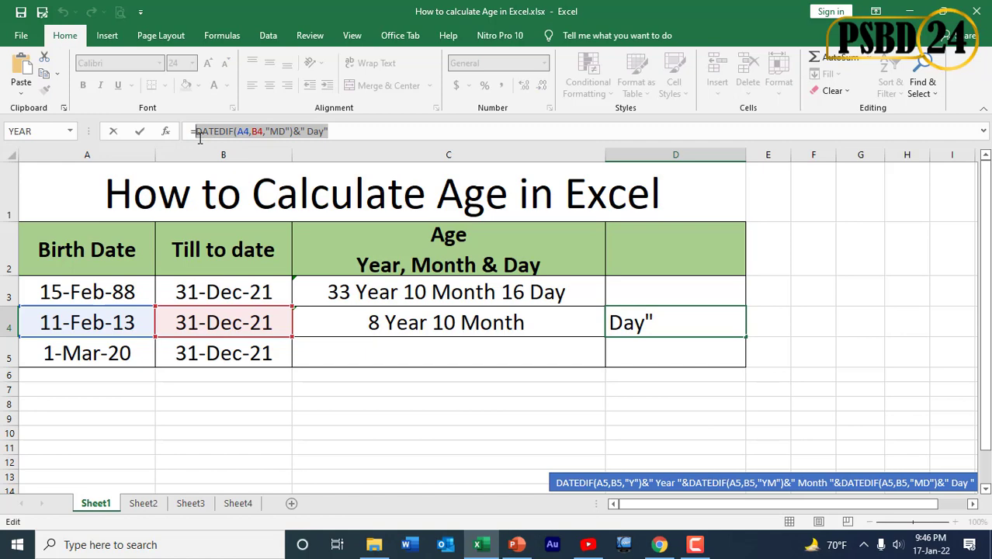
key(Escape)
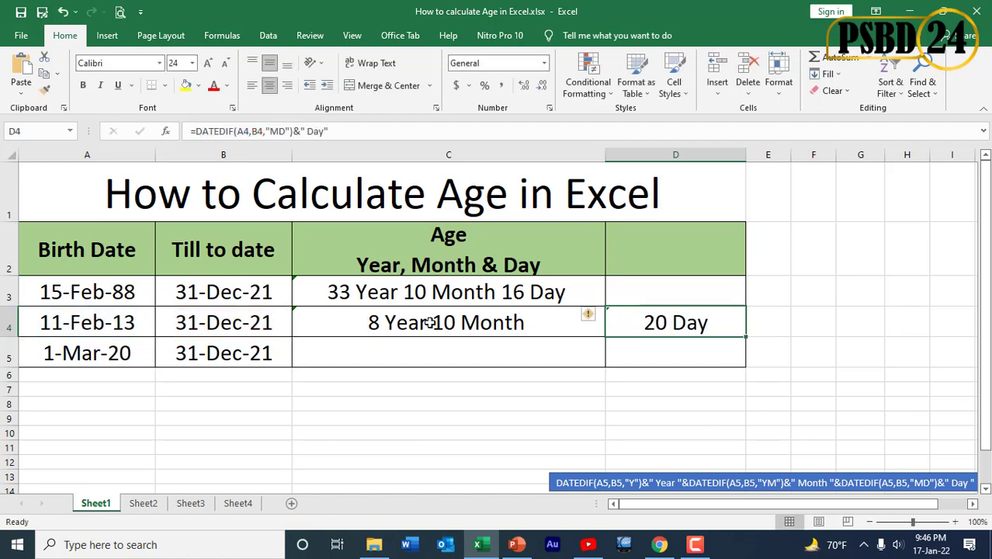
click(429, 321)
click(510, 130)
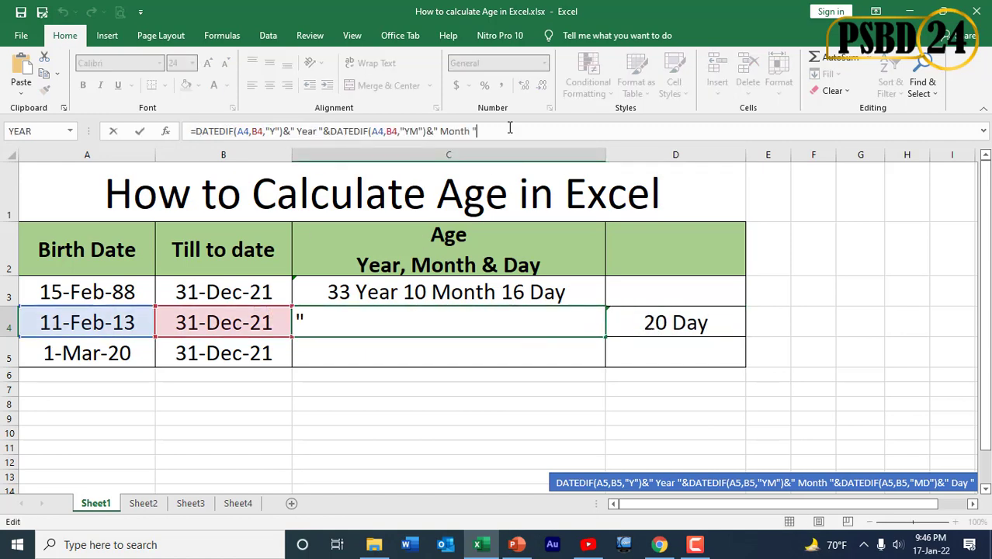
text(&DATEDIF(A4,B4,"MD")&" Day")
key(Return)
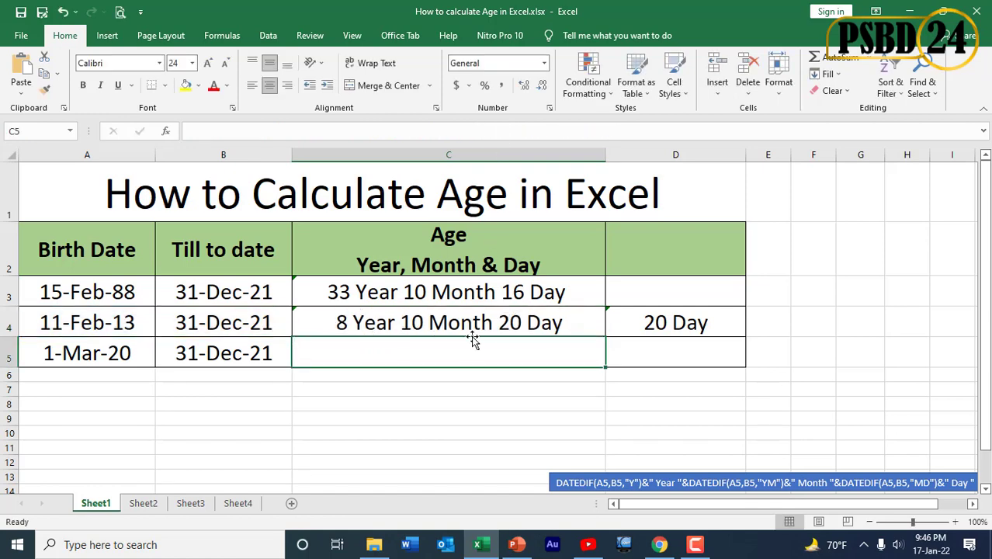
- Clear the helper formula from cell D4 and fill the combined age formula from C4 down to C5
click(631, 324)
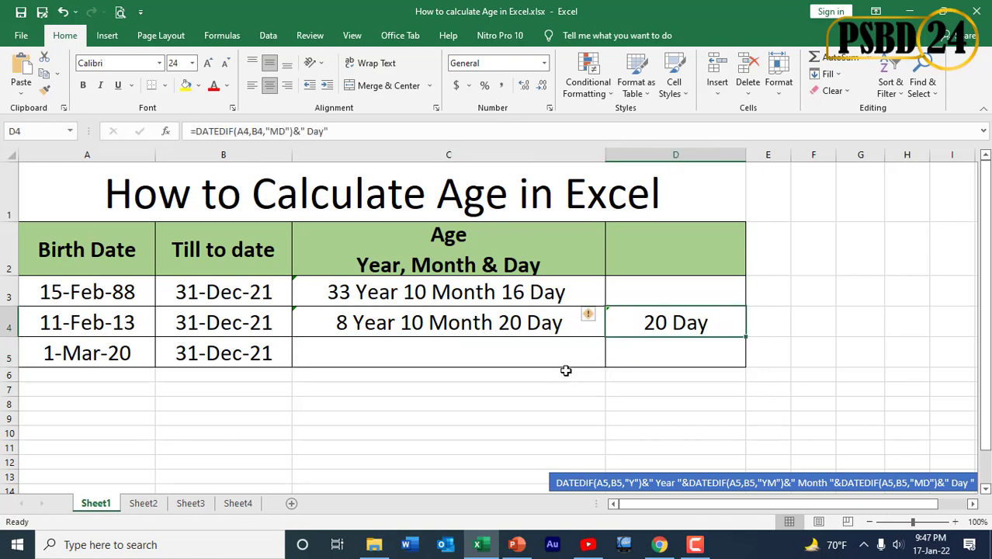
key(Delete)
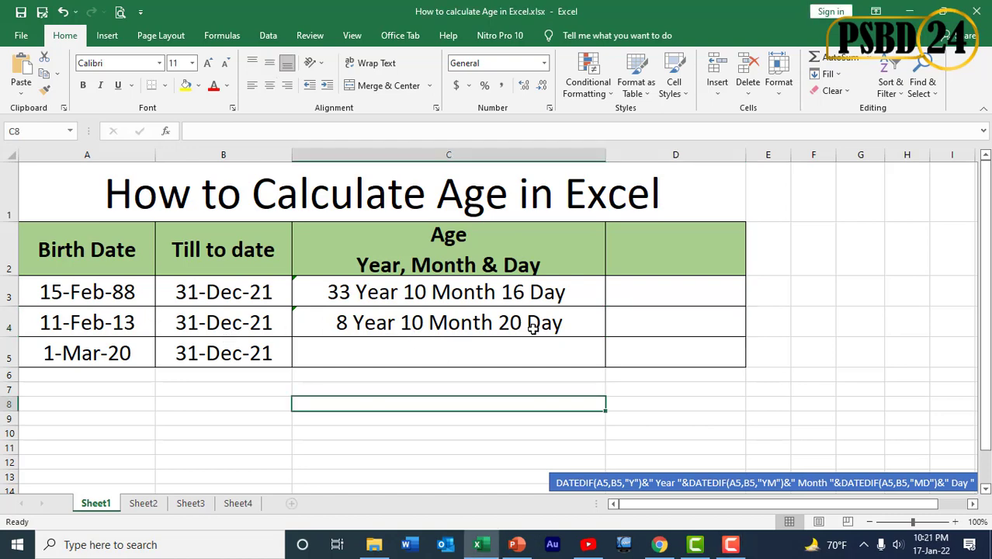
click(533, 328)
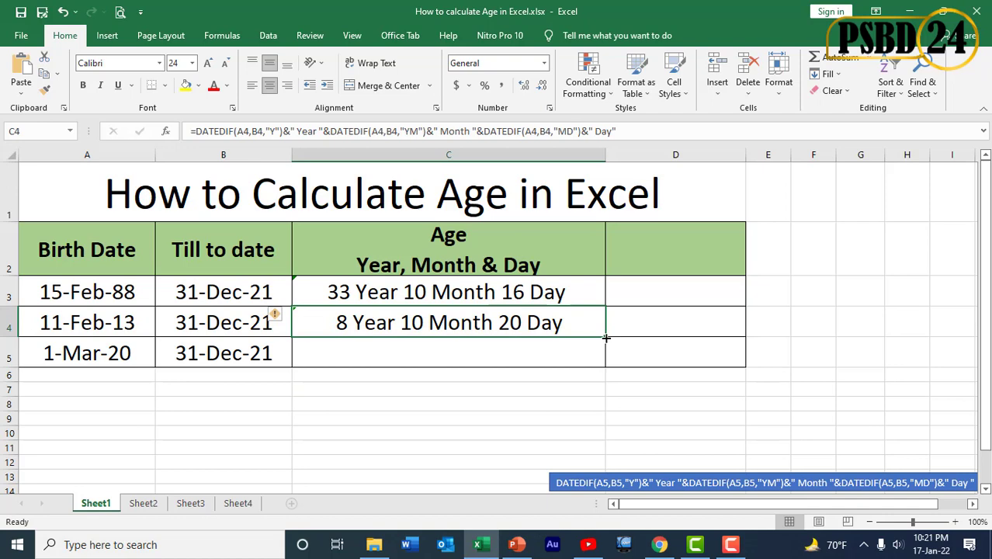
drag(606, 338, 607, 365)
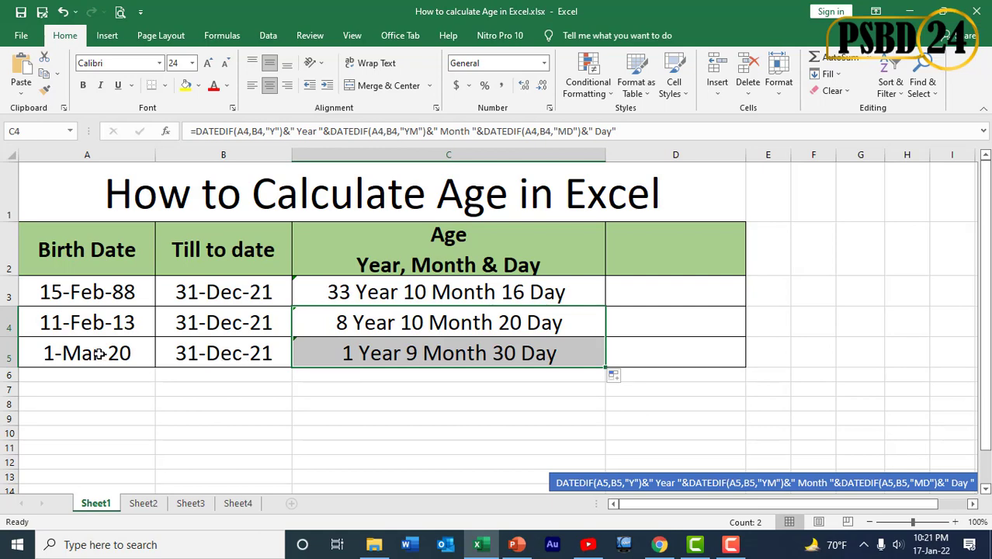
click(122, 354)
click(221, 354)
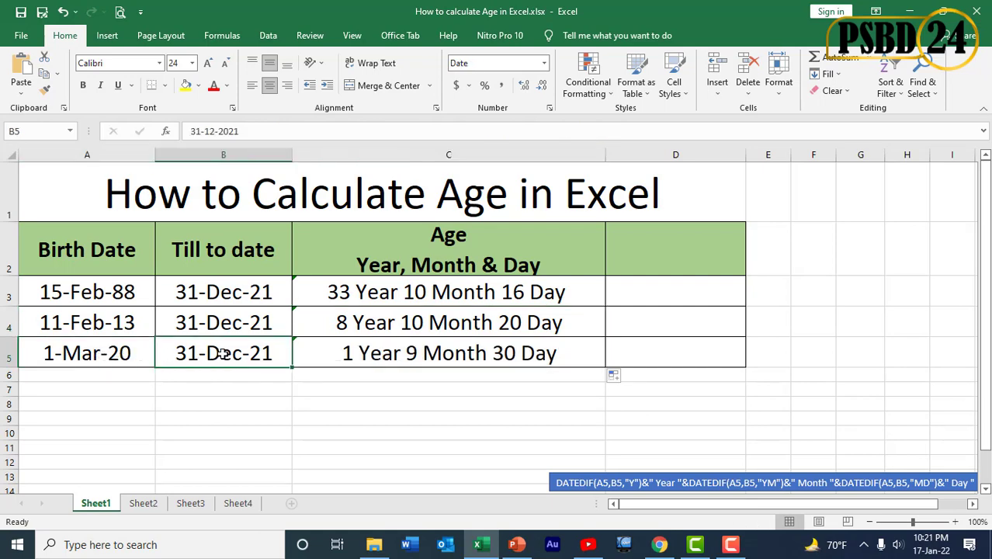